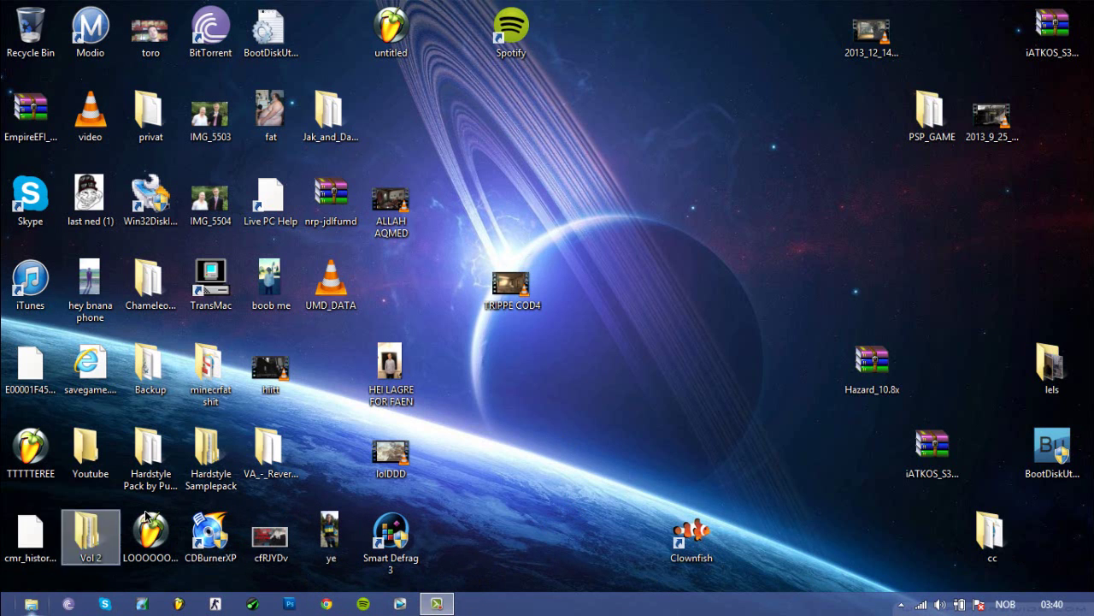
Open the Downloads folder in File Explorer and search it for "tcp".
left_click(31, 603)
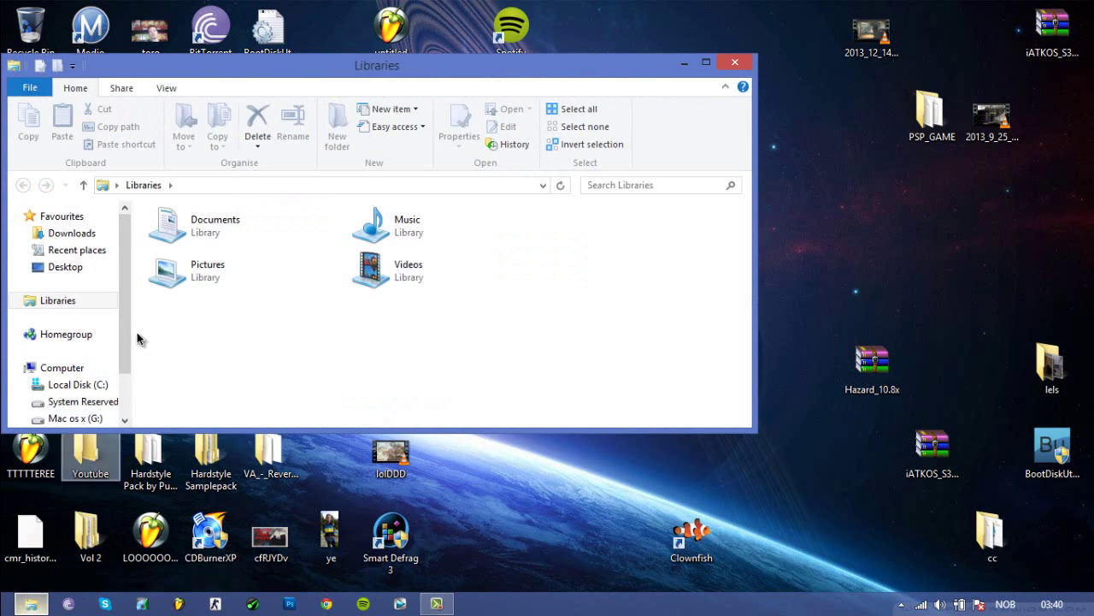
left_click(73, 233)
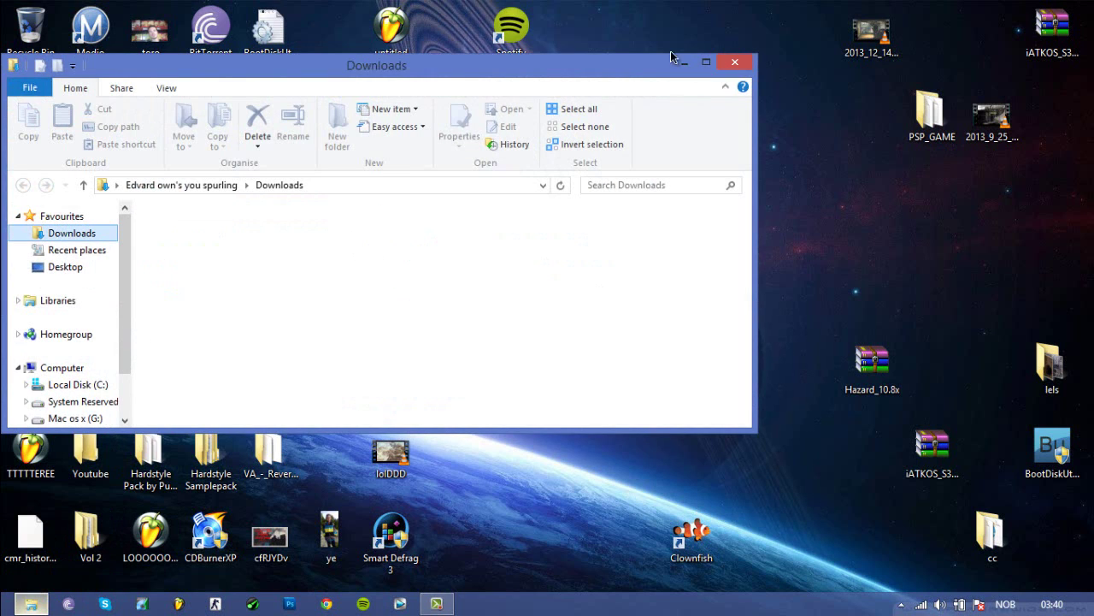
left_click(669, 185)
type("tcp")
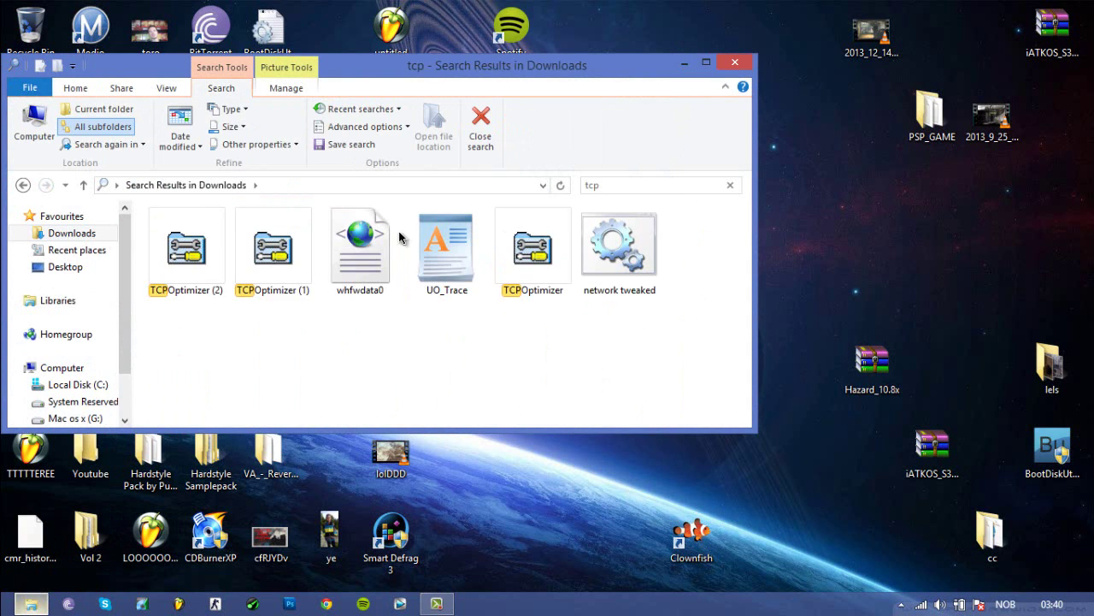
Launch TCPOptimizer (1) from the search results with administrator rights.
double_click(295, 255)
left_click(689, 63)
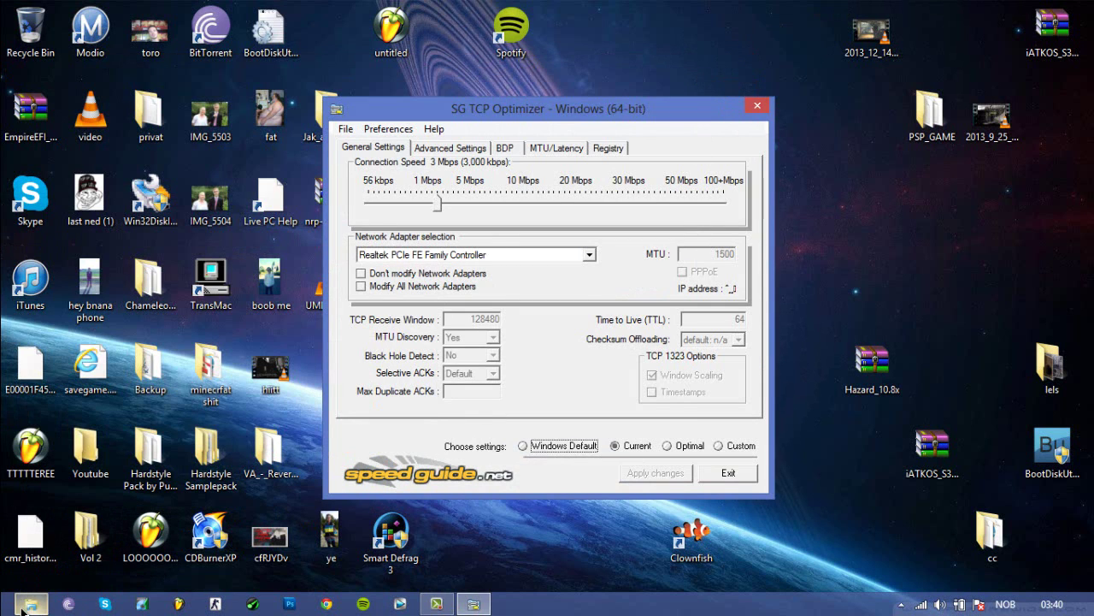
left_click(26, 604)
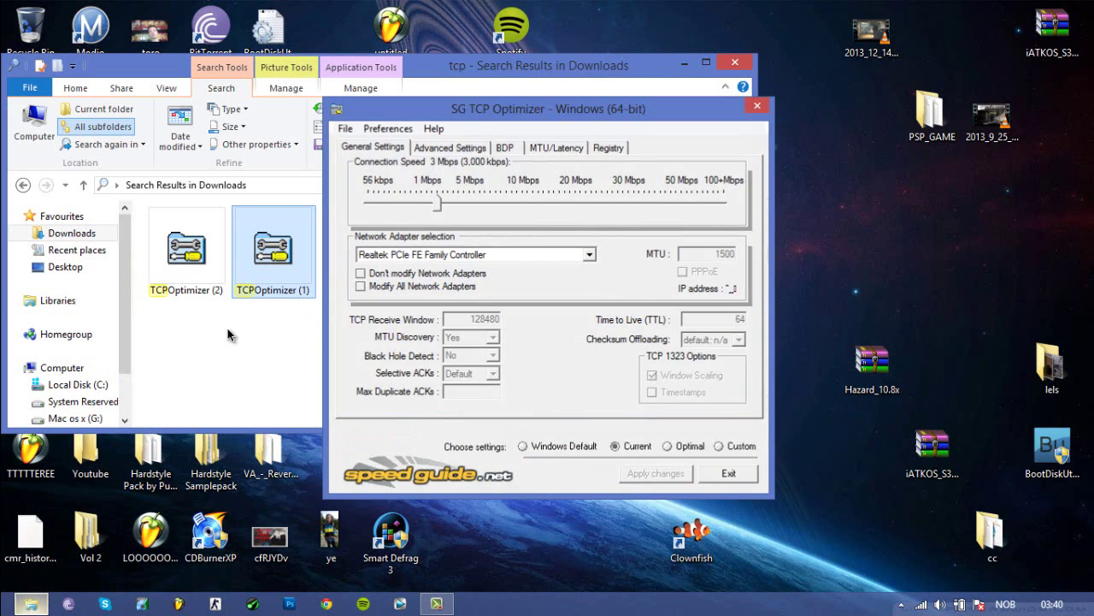
right_click(269, 275)
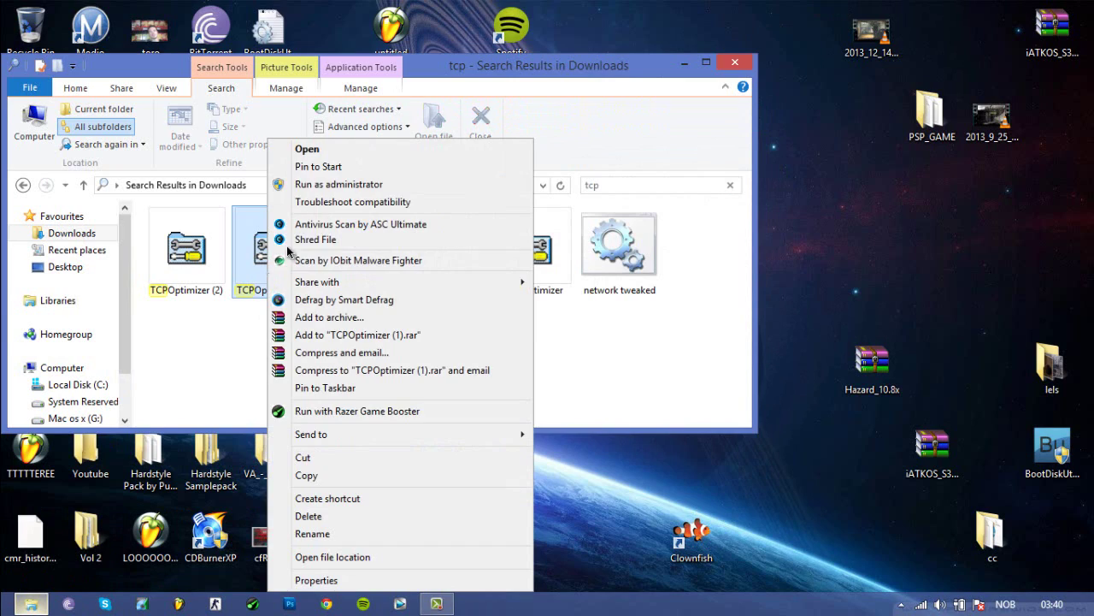
left_click(318, 190)
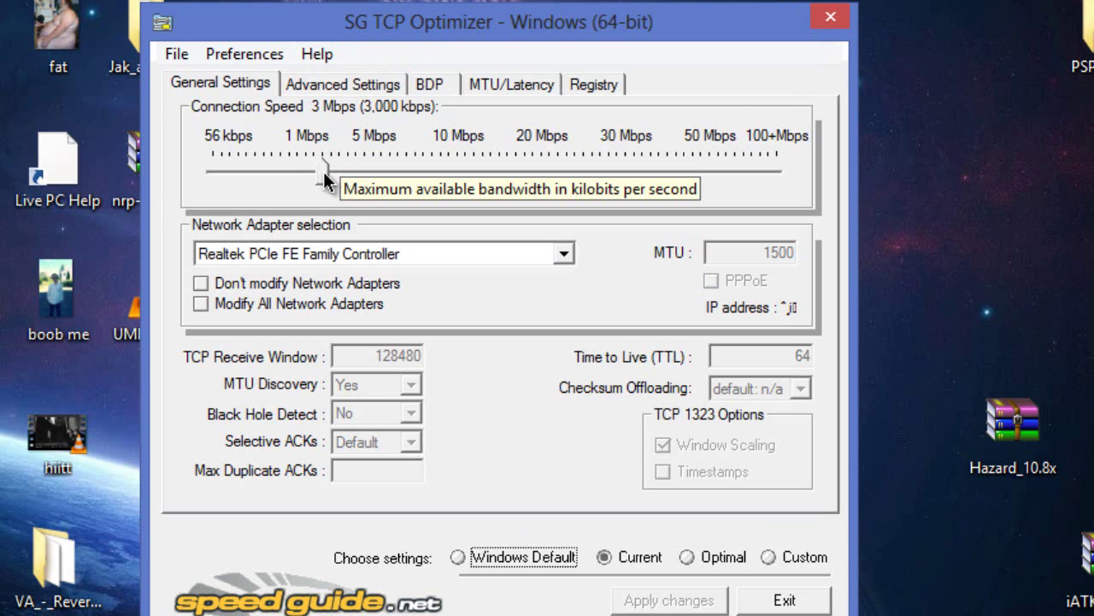
Set the connection speed to 4 Mbps and select the Realtek RTL8191SE 802.11b/g/n WiFi Adapter as the network adapter.
scroll(323, 175, "down", 1)
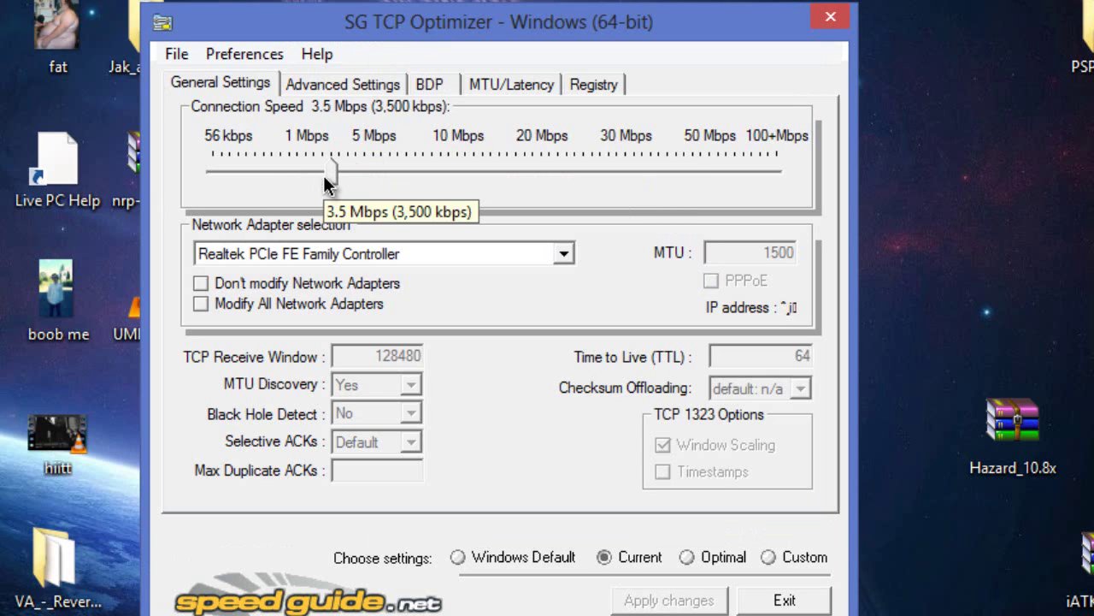
left_click_drag(323, 176, 336, 176)
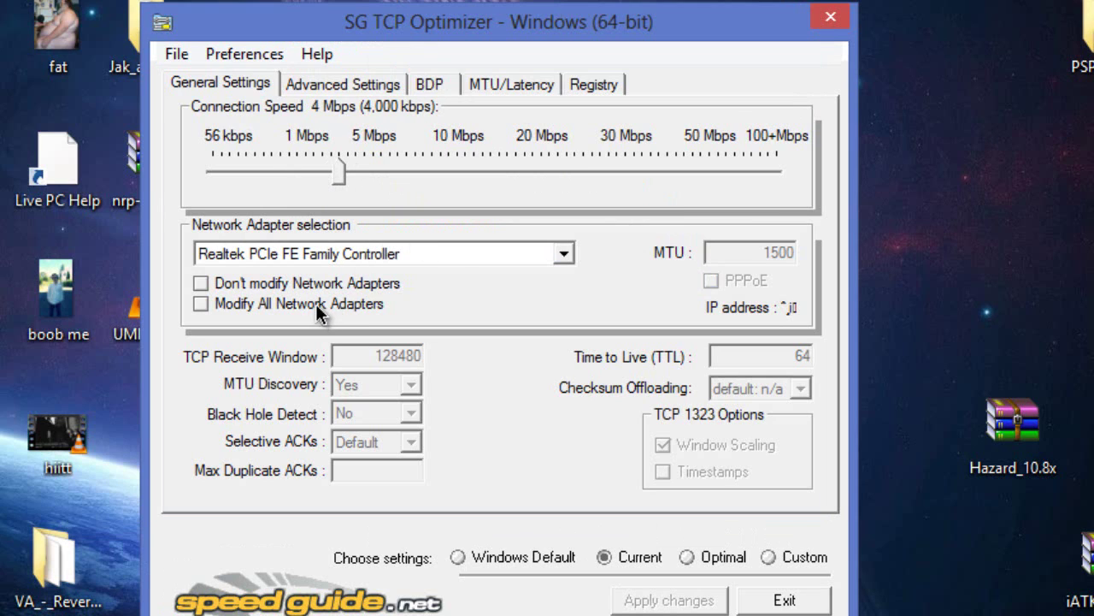
left_click(299, 255)
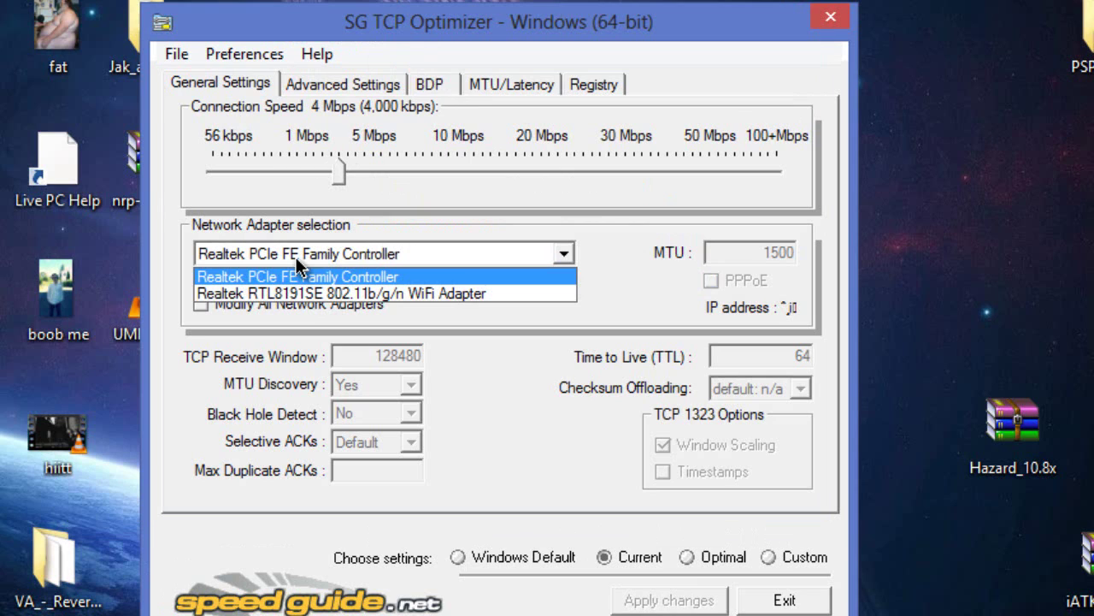
left_click(285, 292)
left_click(281, 248)
left_click(282, 248)
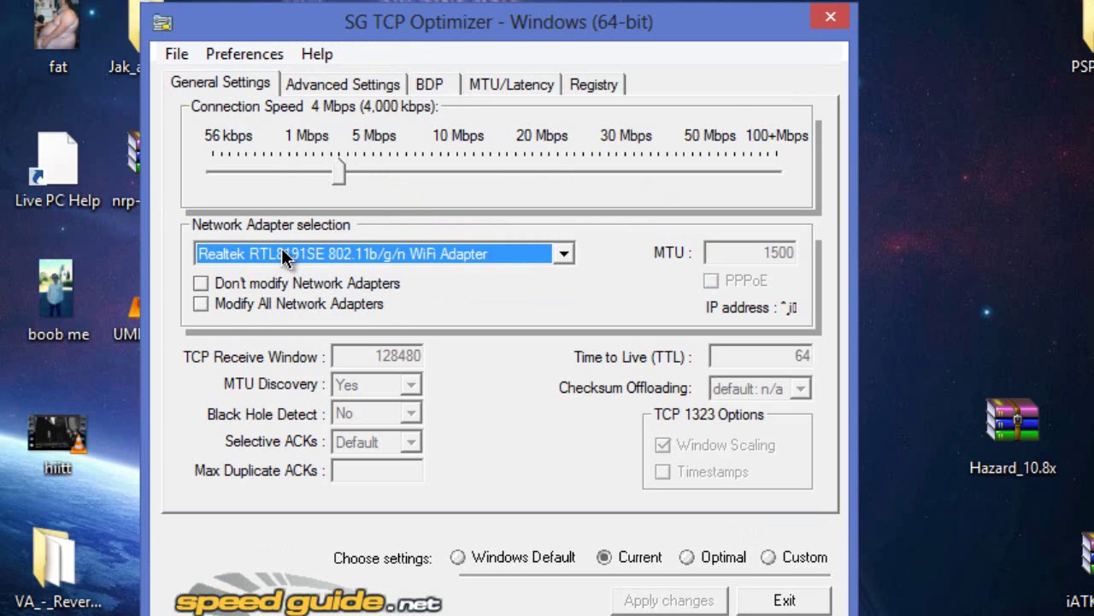
Enable Modify All Network Adapters and choose the Optimal settings, leaving PPPoE off.
left_click(235, 304)
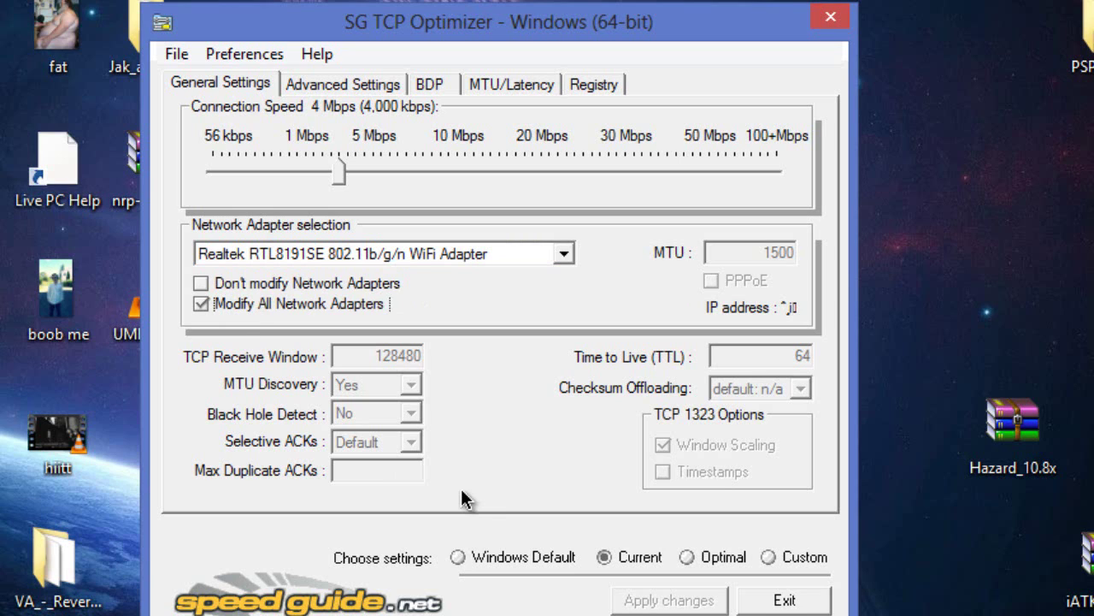
left_click(684, 558)
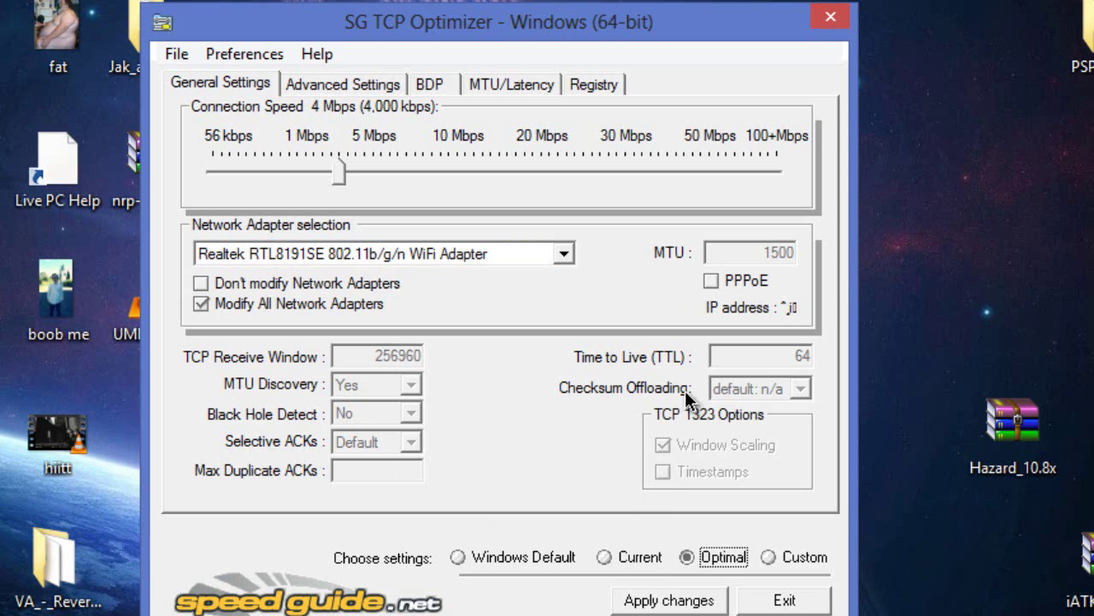
left_click(711, 282)
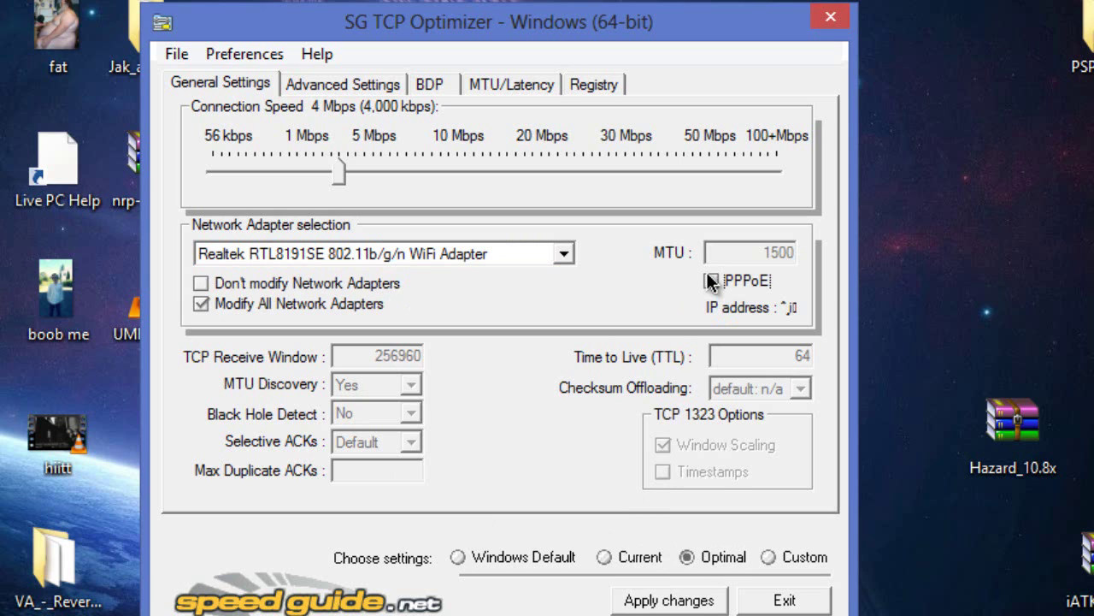
left_click(711, 282)
Review the advanced, BDP, MTU/Latency and registry settings, and return to the general settings.
left_click(347, 85)
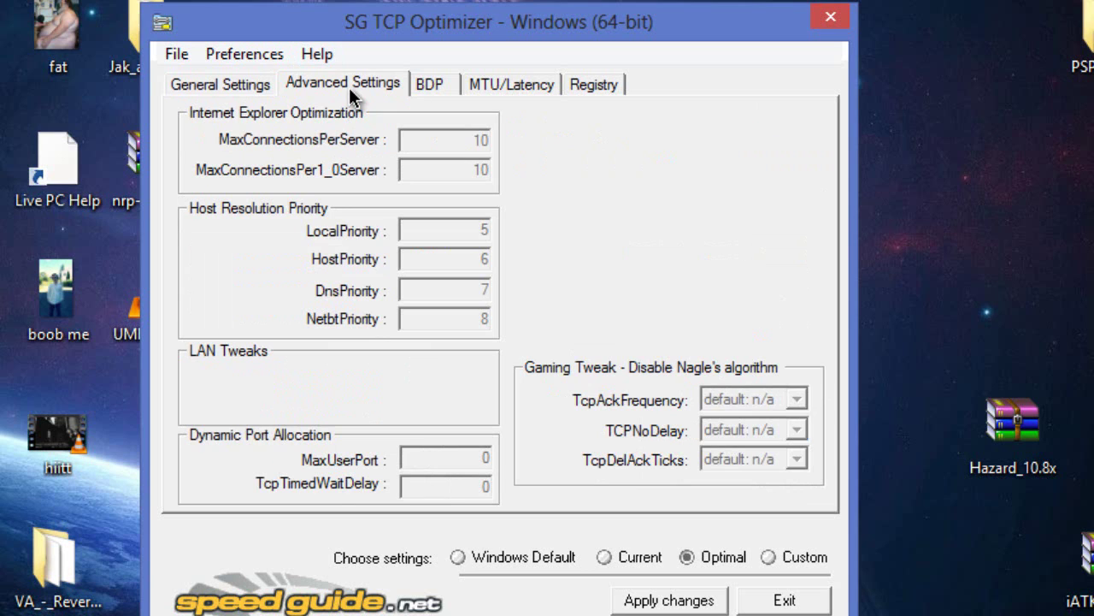
left_click(427, 85)
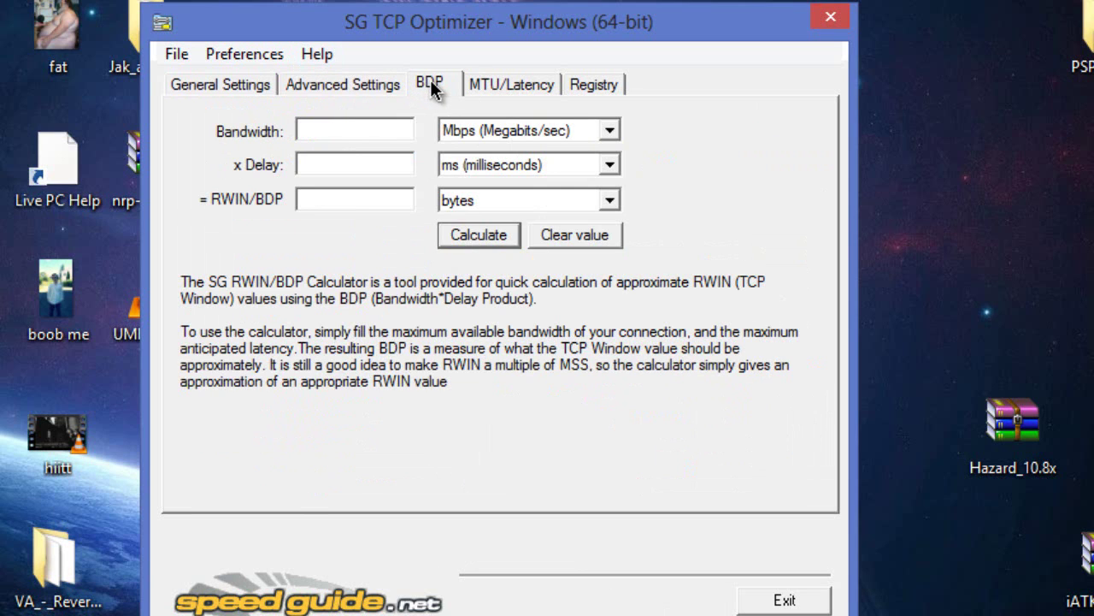
left_click(480, 89)
left_click(588, 83)
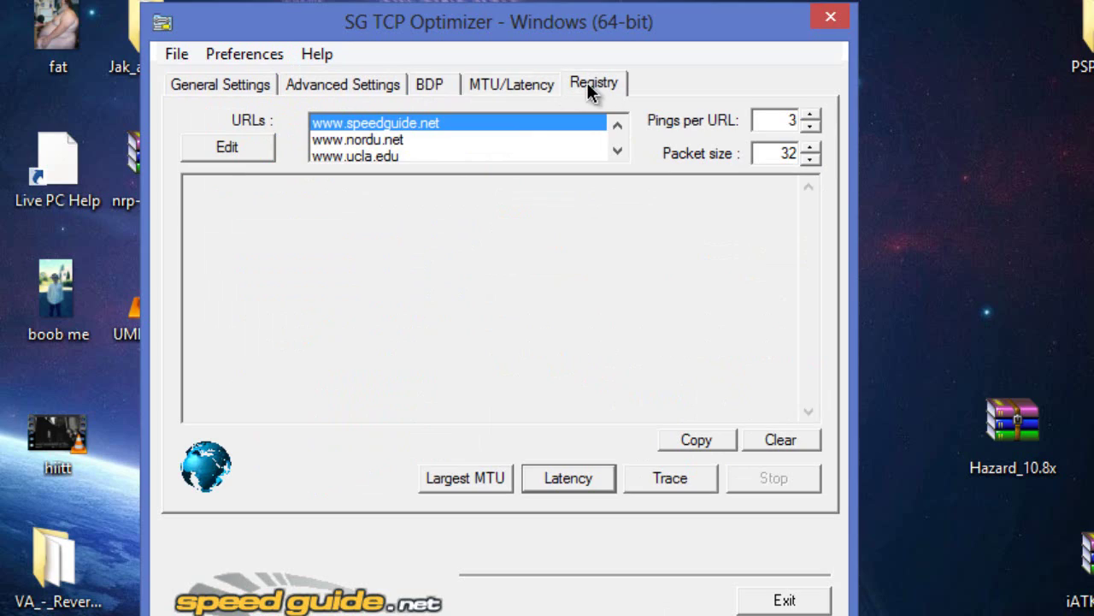
left_click(310, 85)
left_click(243, 85)
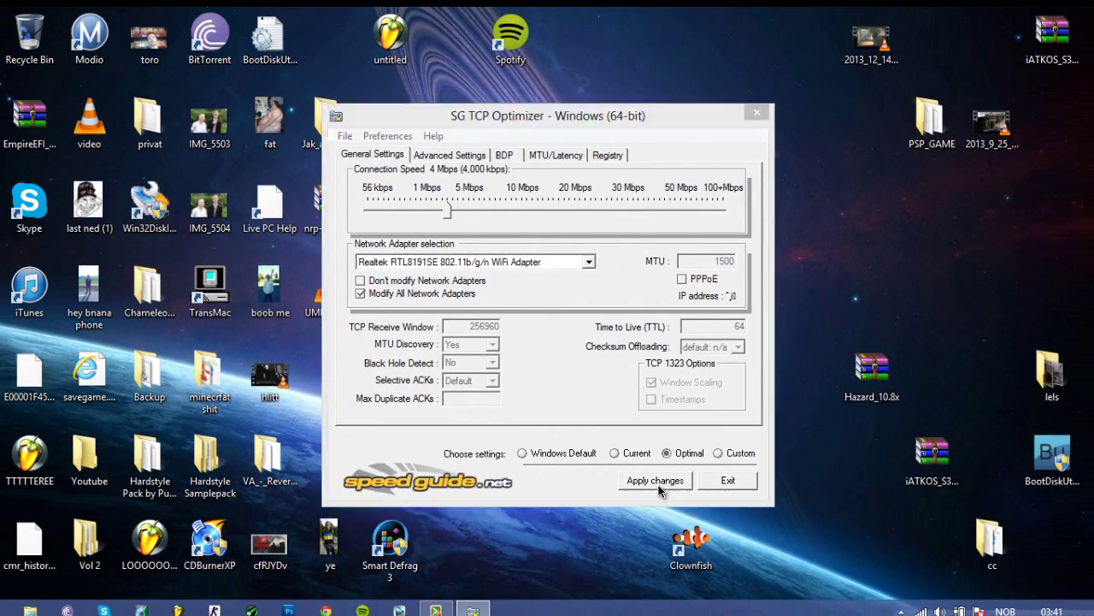
Apply the Optimal settings and accept the listed registry changes.
left_click(657, 484)
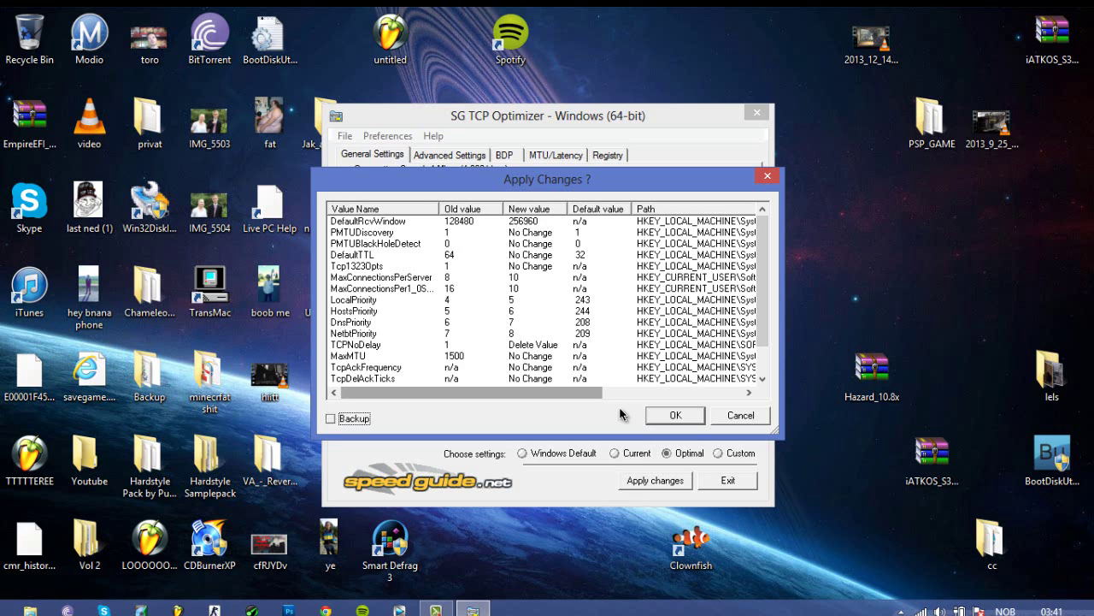
left_click(665, 417)
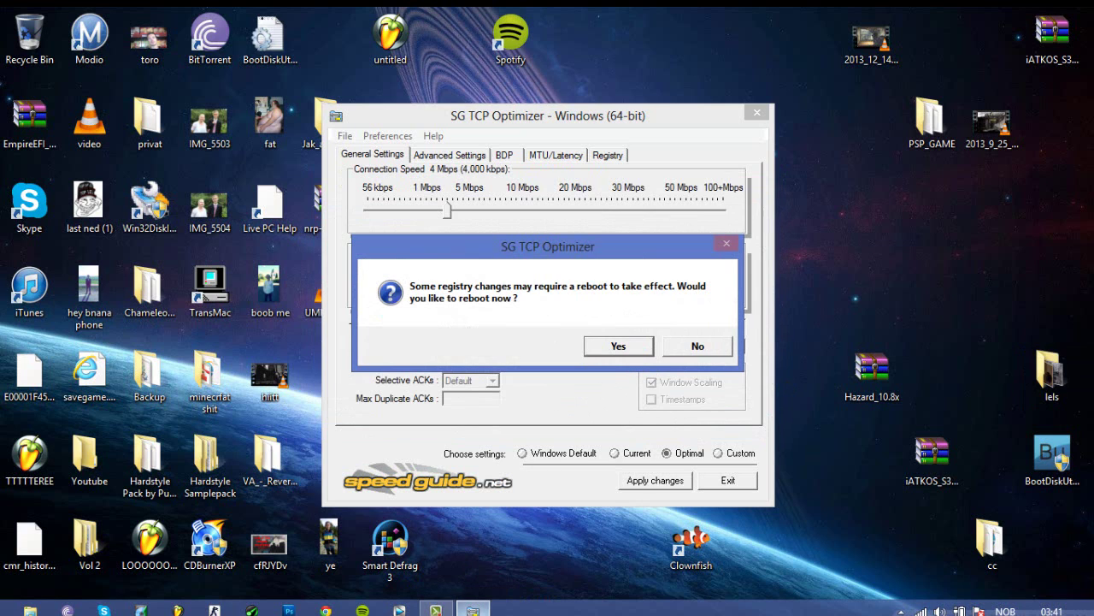
left_click(473, 610)
left_click(1016, 541)
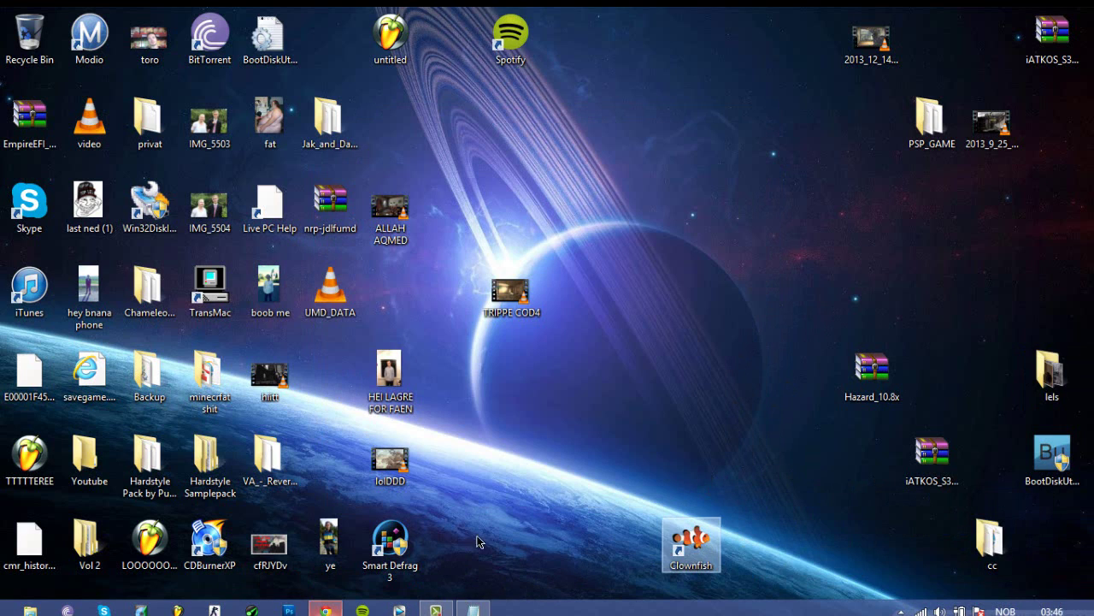
Open a Command Prompt with administrator rights and go to the drive's root folder with cd/.
mouse_move(2, 612)
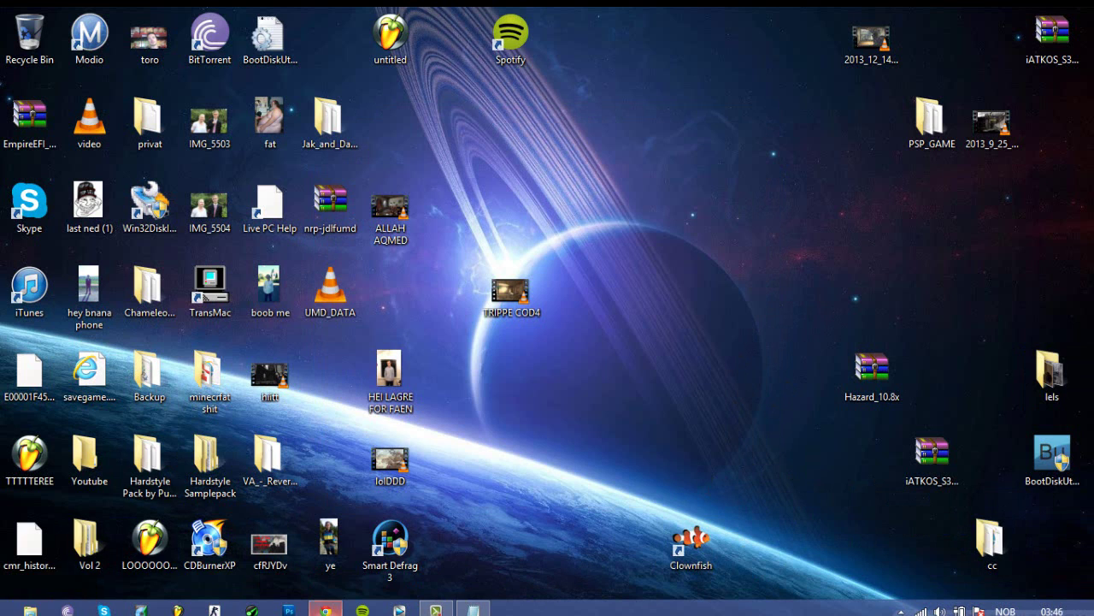
right_click(2, 612)
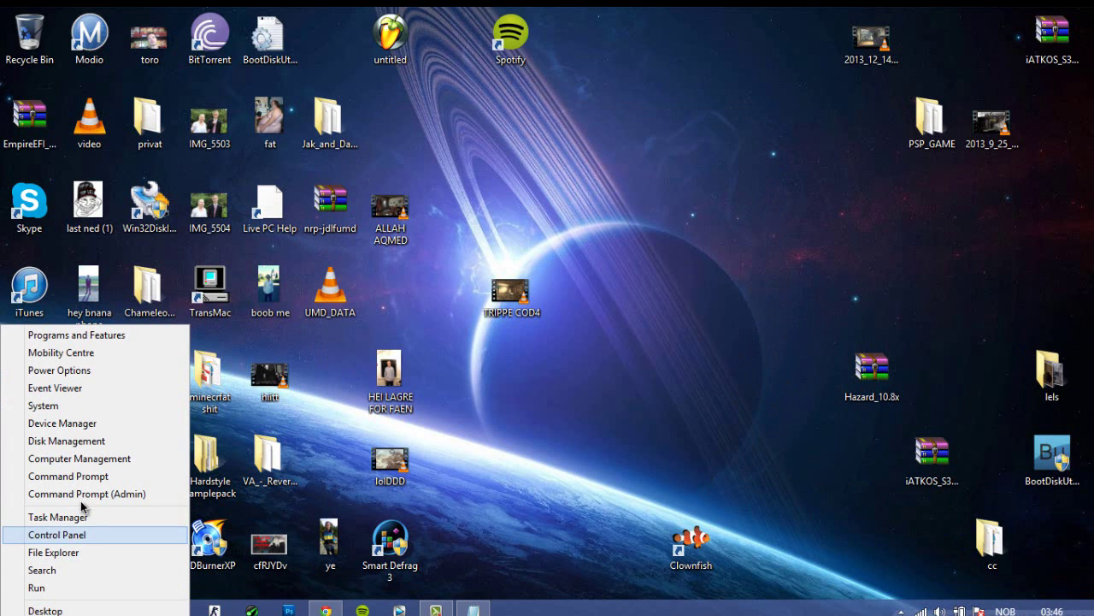
left_click(331, 484)
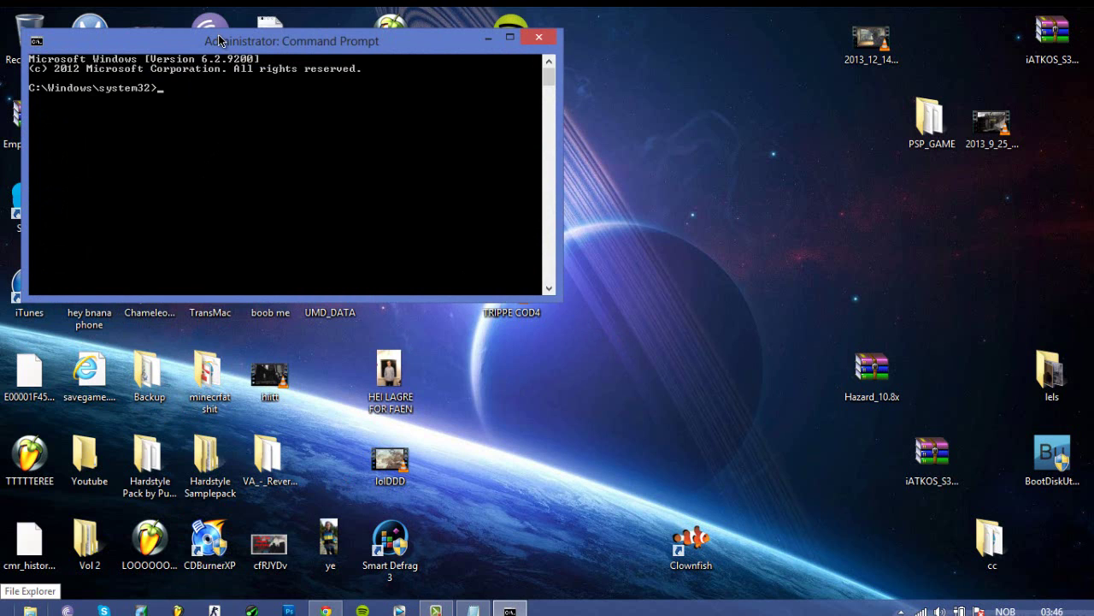
left_click_drag(219, 41, 252, 53)
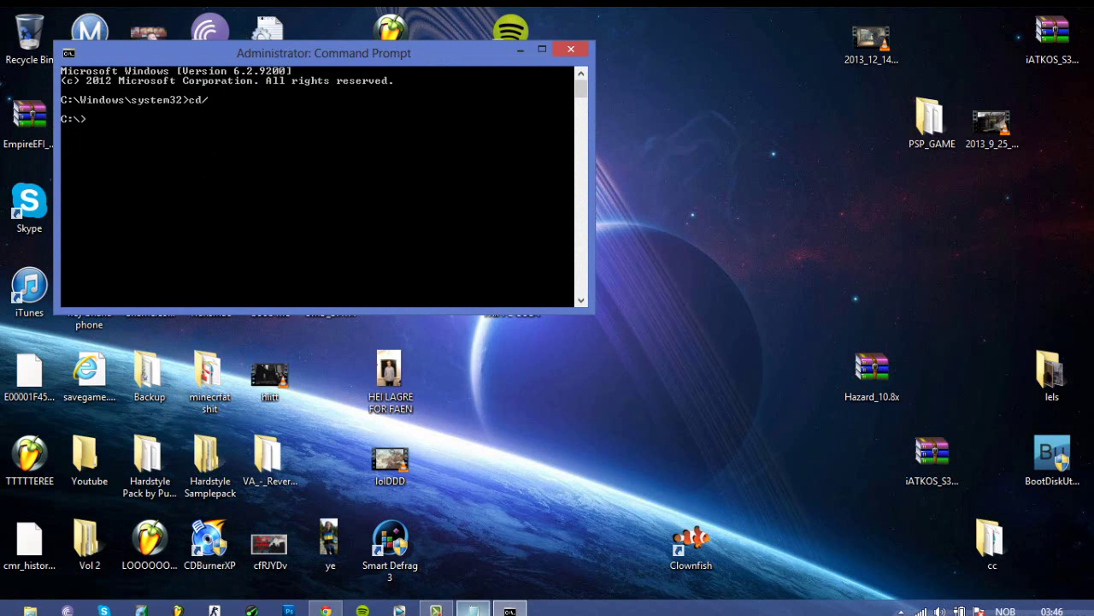
Copy "netsh int tcp show global" from the Notepad notes, run it in Command Prompt, and enlarge the console window.
left_click(473, 609)
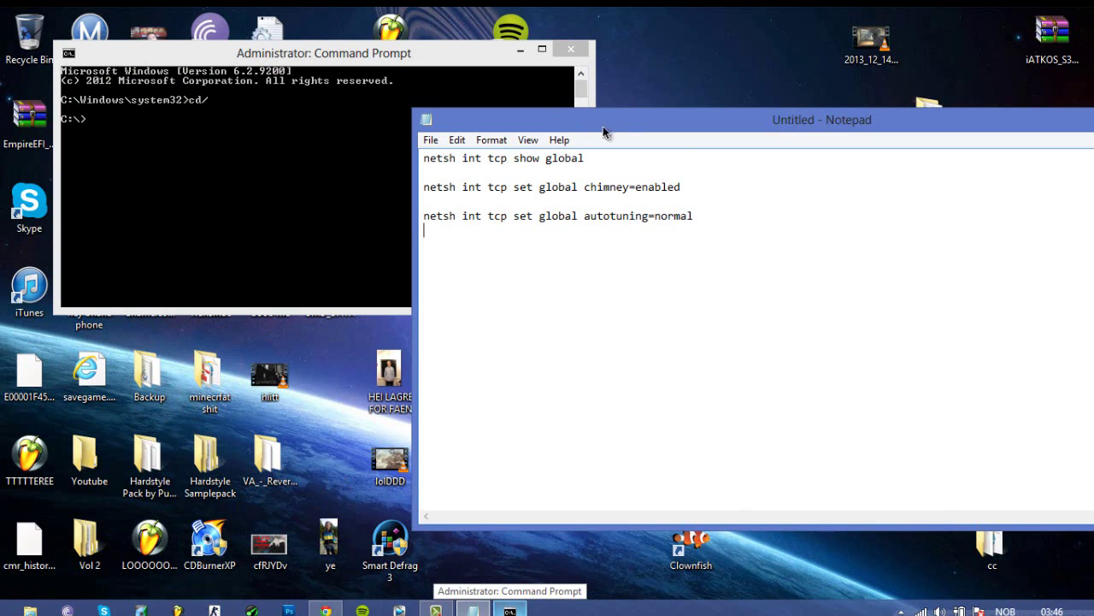
left_click_drag(613, 127, 550, 168)
right_click(555, 171)
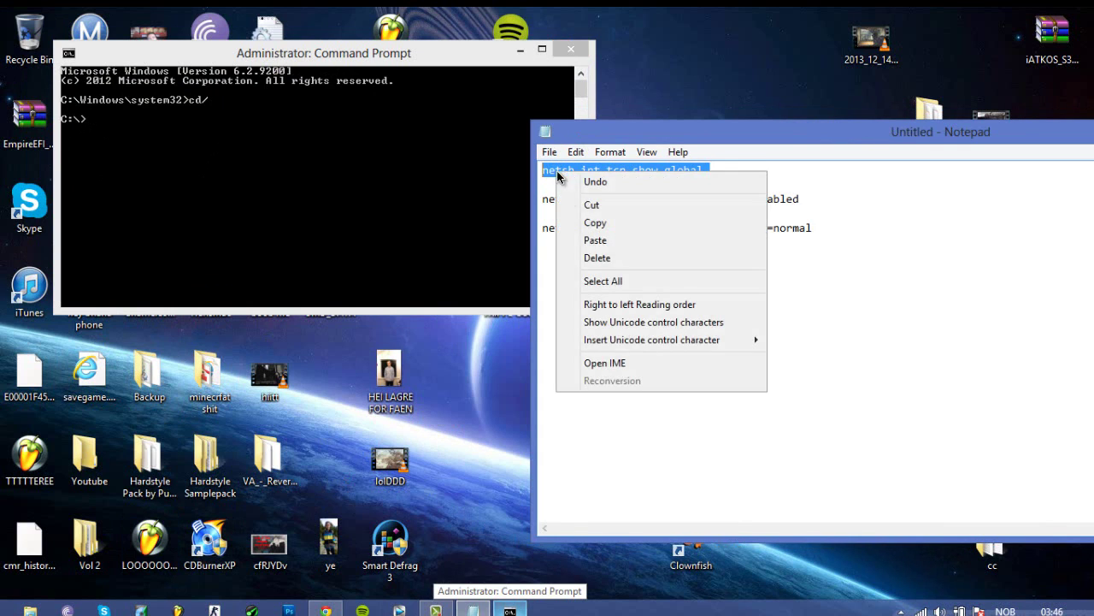
left_click(583, 222)
left_click(140, 159)
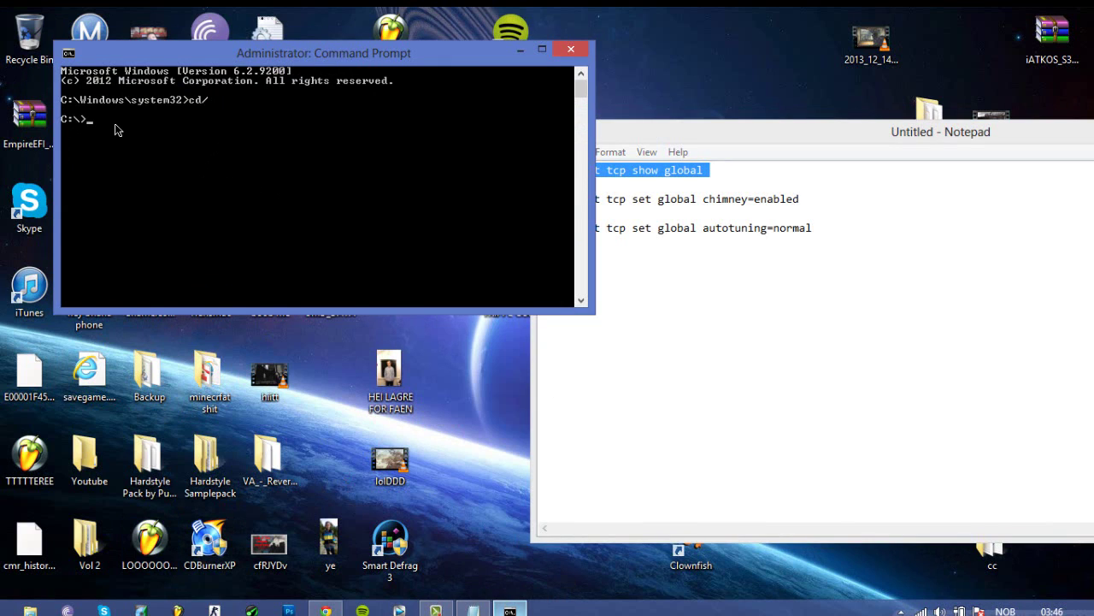
right_click(115, 123)
left_click(128, 166)
key("Return")
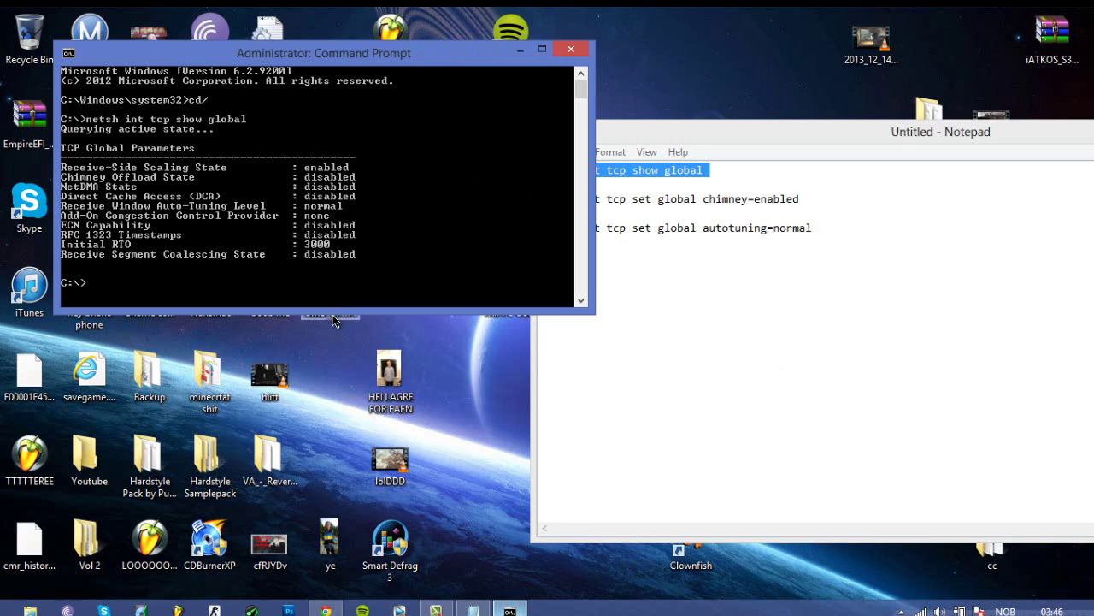
left_click_drag(333, 315, 333, 477)
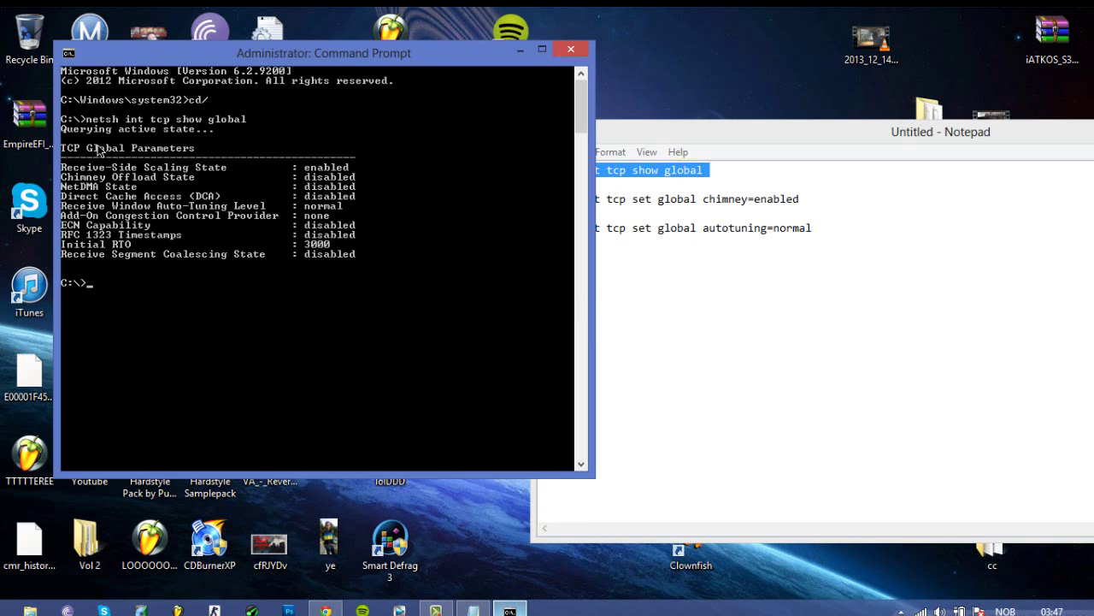
Copy "netsh int tcp set global chimney=enabled" from the Notepad notes and run it in Command Prompt.
left_click(754, 368)
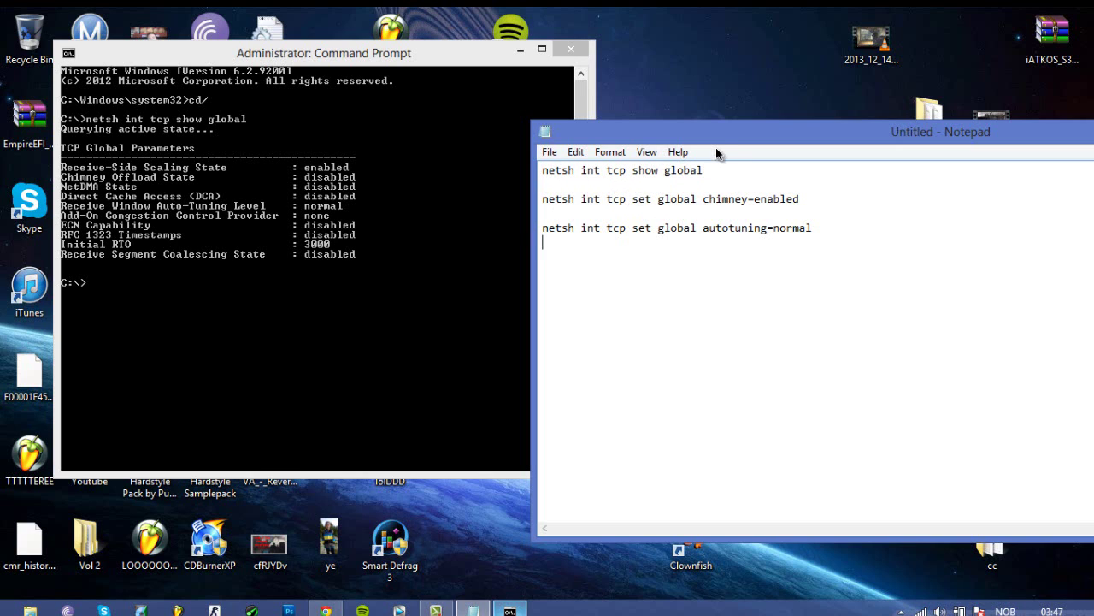
left_click_drag(658, 135, 533, 117)
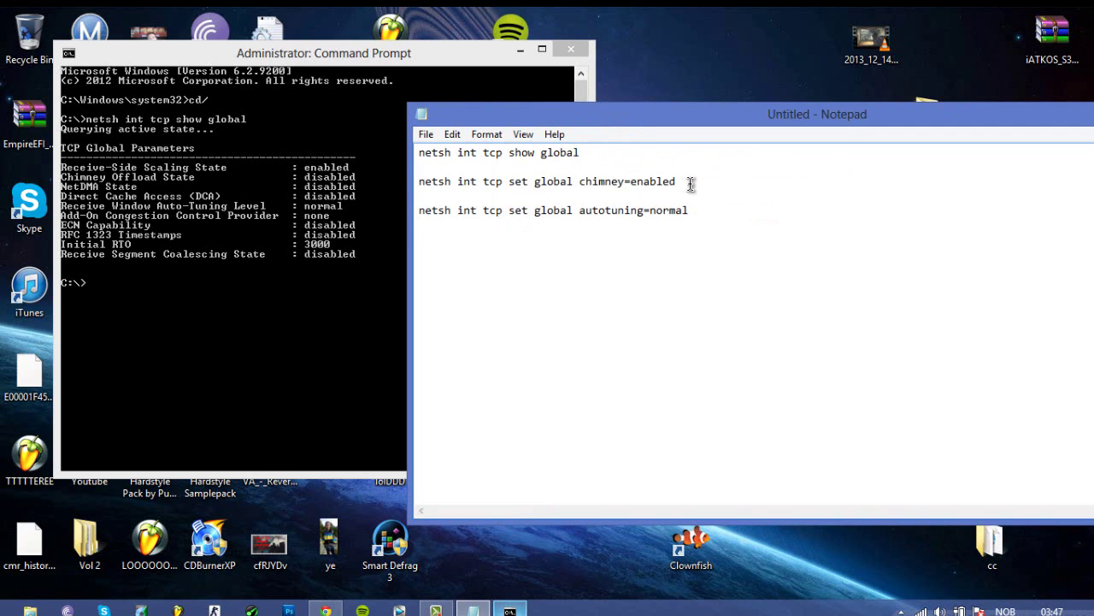
left_click_drag(689, 181, 413, 185)
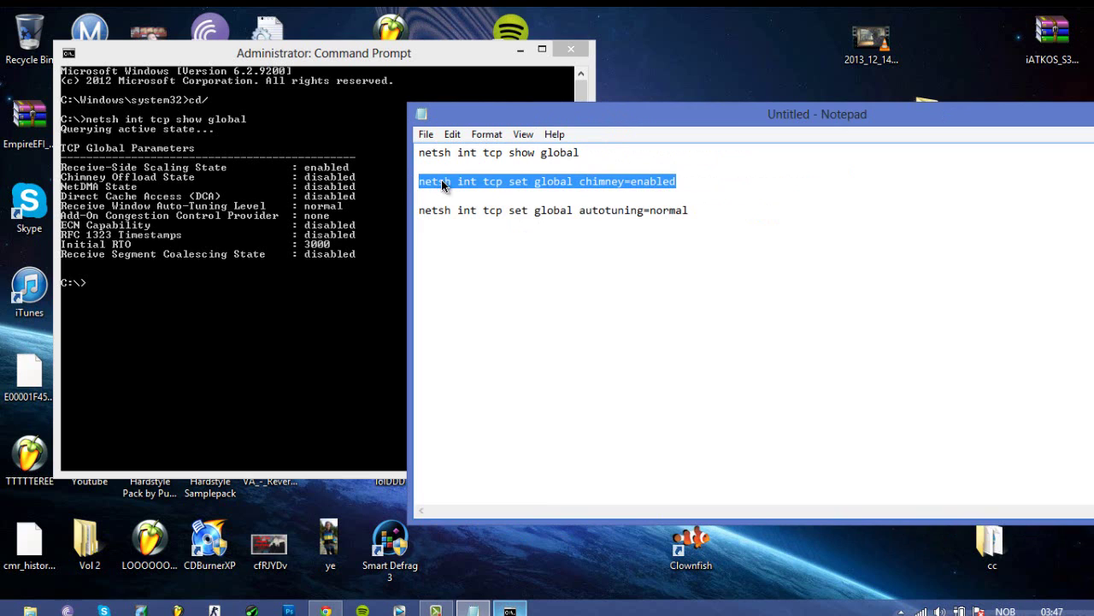
right_click(442, 182)
left_click(475, 234)
left_click(150, 277)
right_click(131, 277)
left_click(162, 324)
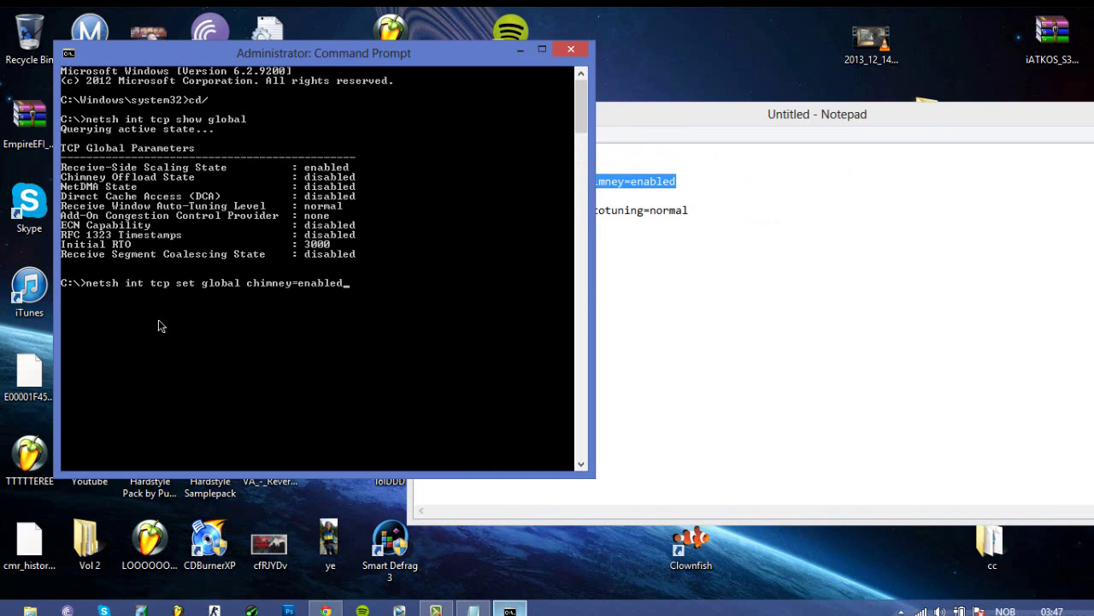
key("Return")
Copy "netsh int tcp set global autotuning=normal" from the Notepad notes and run it in Command Prompt.
left_click(658, 318)
left_click_drag(711, 212, 669, 211)
left_click(418, 221)
key("shift+End")
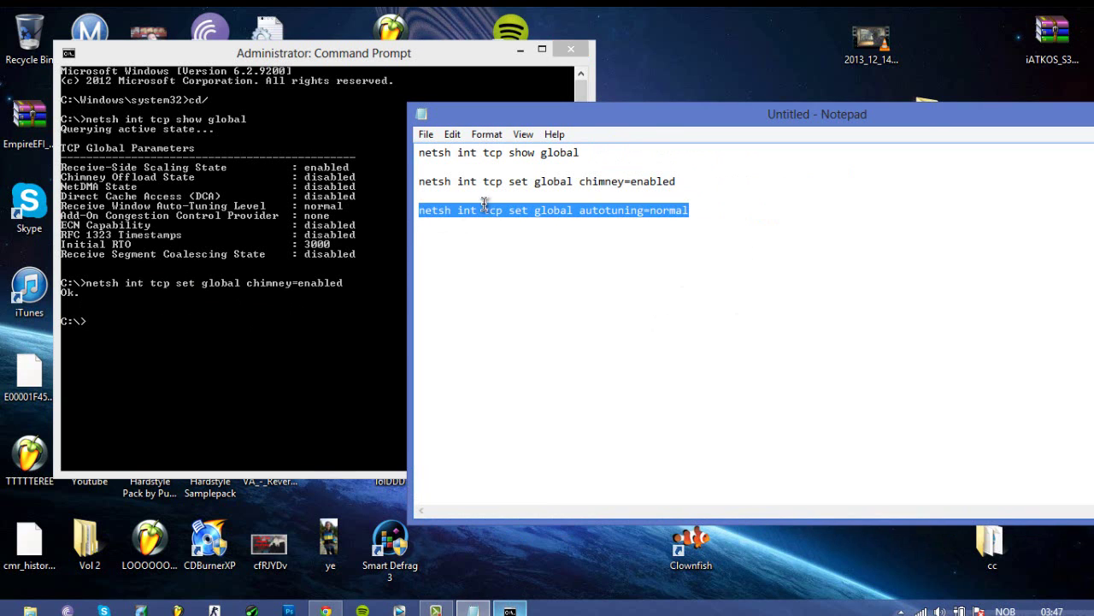
right_click(502, 211)
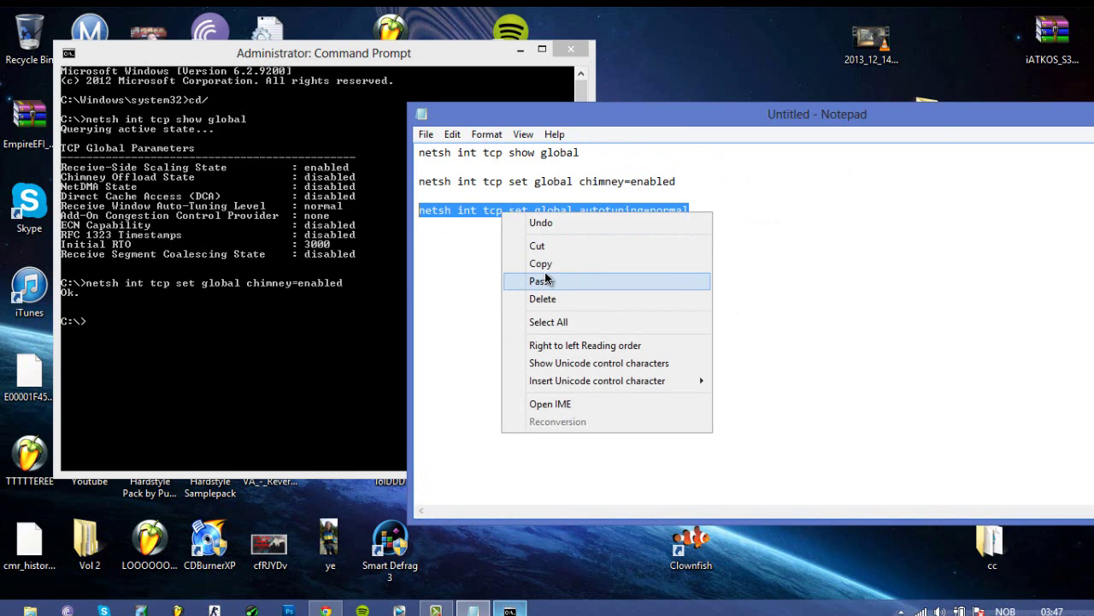
left_click(553, 265)
right_click(118, 318)
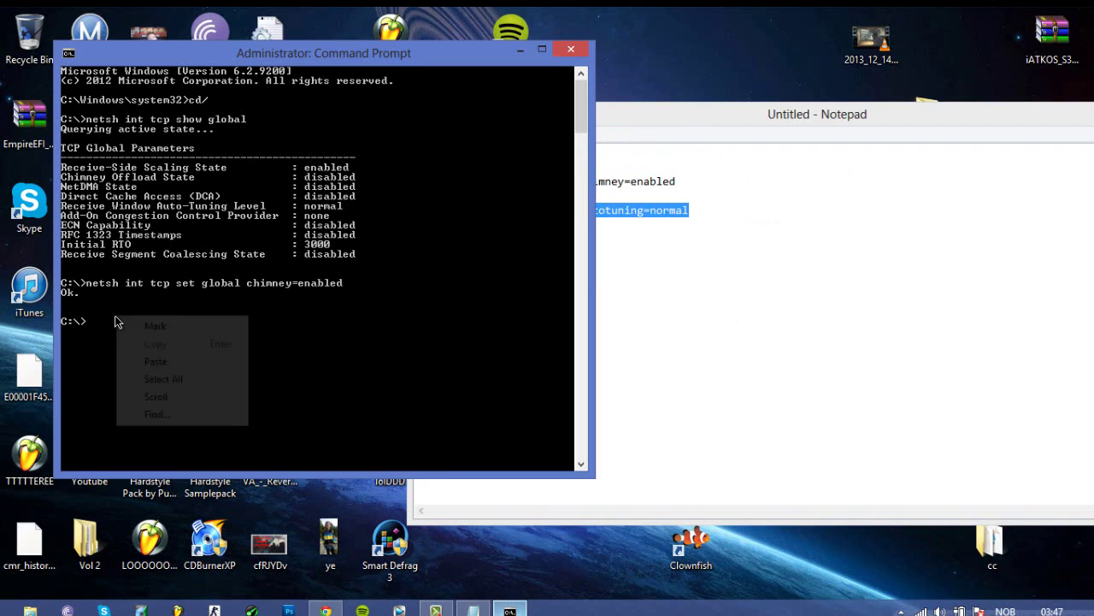
left_click(154, 361)
key("Return")
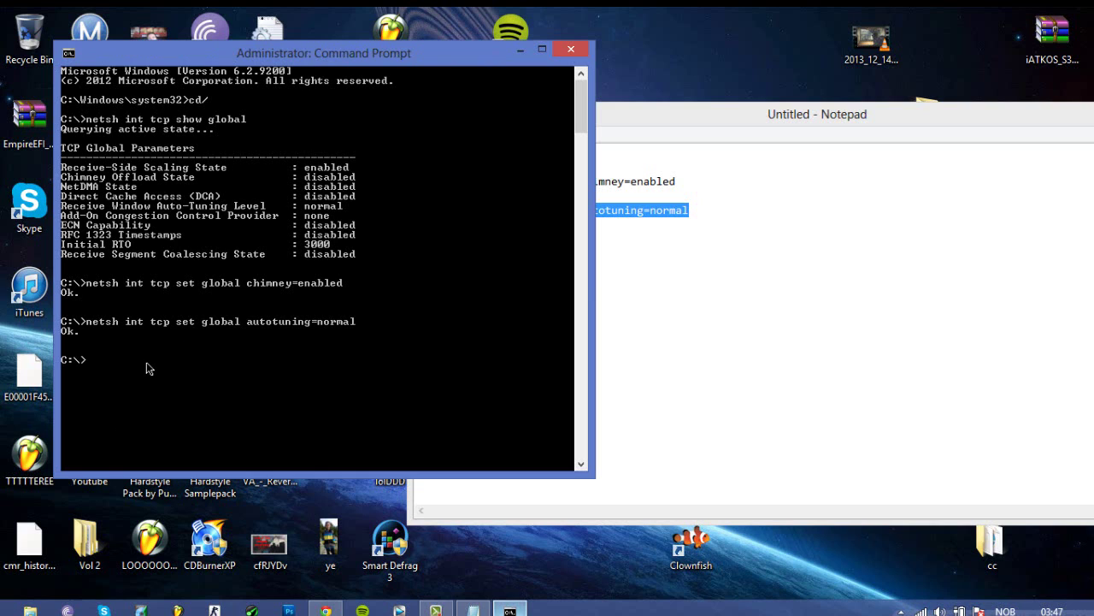
Copy "netsh int tcp show global" from the notes again and run it in Command Prompt to check the TCP parameters.
left_click(691, 338)
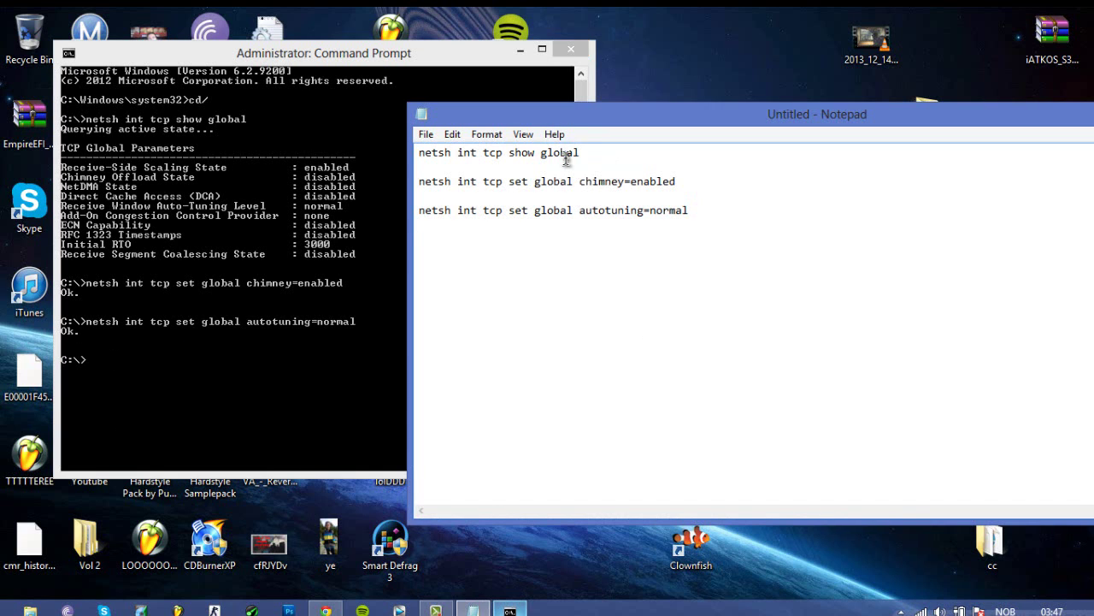
left_click(416, 182)
left_click_drag(412, 183, 415, 152)
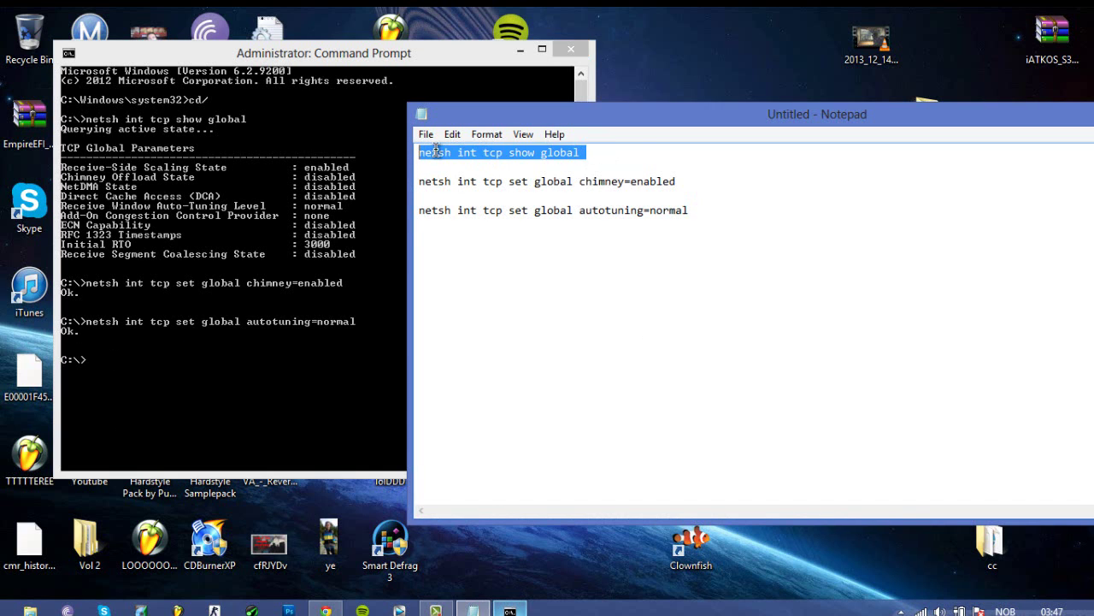
right_click(436, 153)
left_click(470, 201)
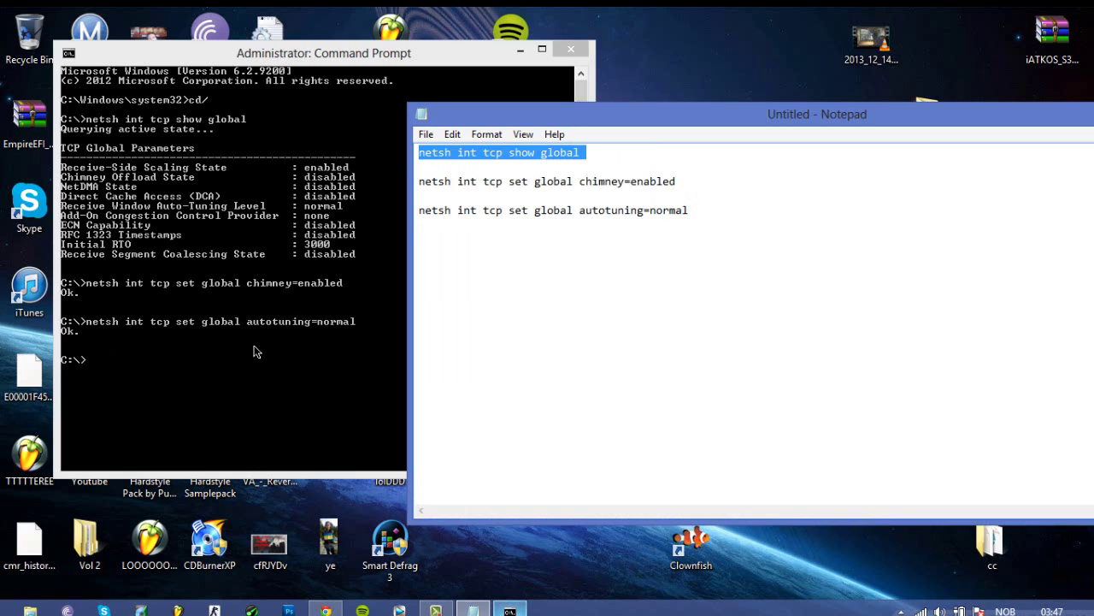
right_click(128, 370)
left_click(171, 411)
key("Return")
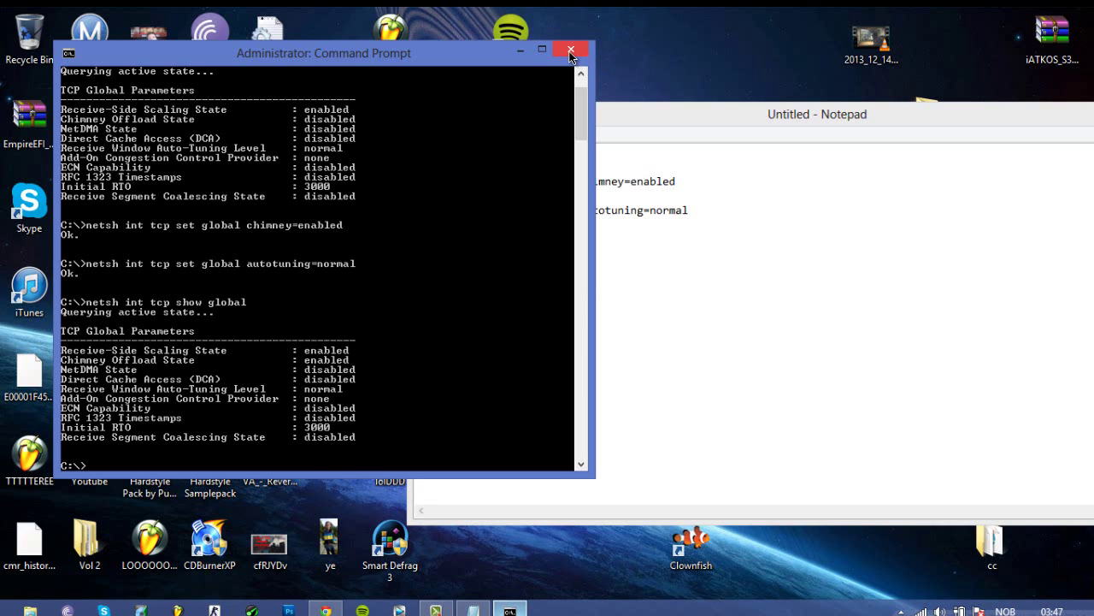
Close the Command Prompt and dismiss the untitled Notepad notes, choosing to save their changes.
left_click(797, 119)
left_click_drag(797, 119, 455, 79)
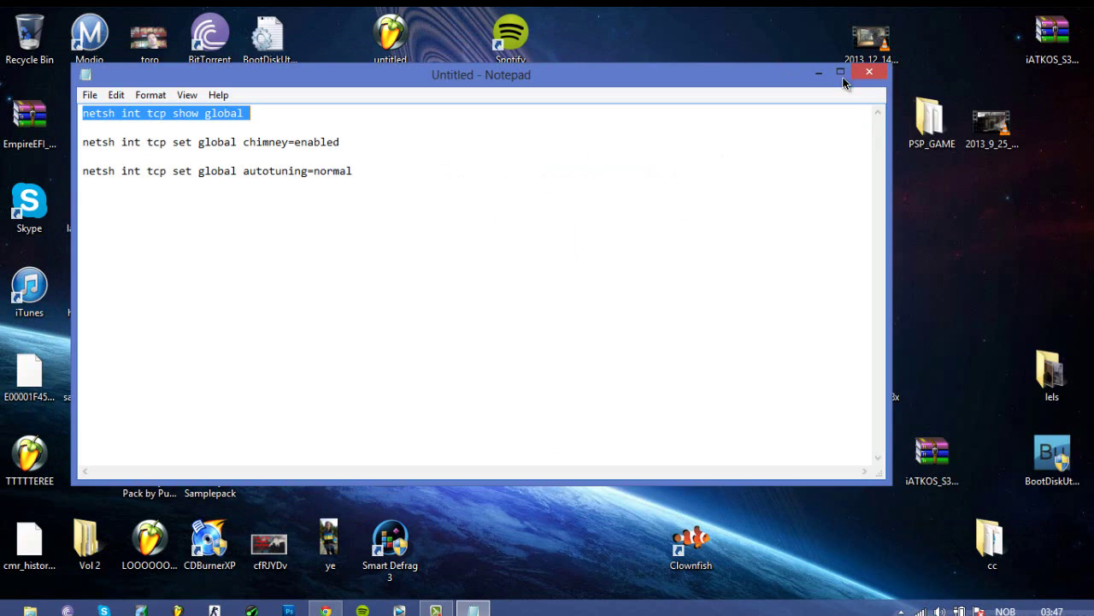
left_click(869, 71)
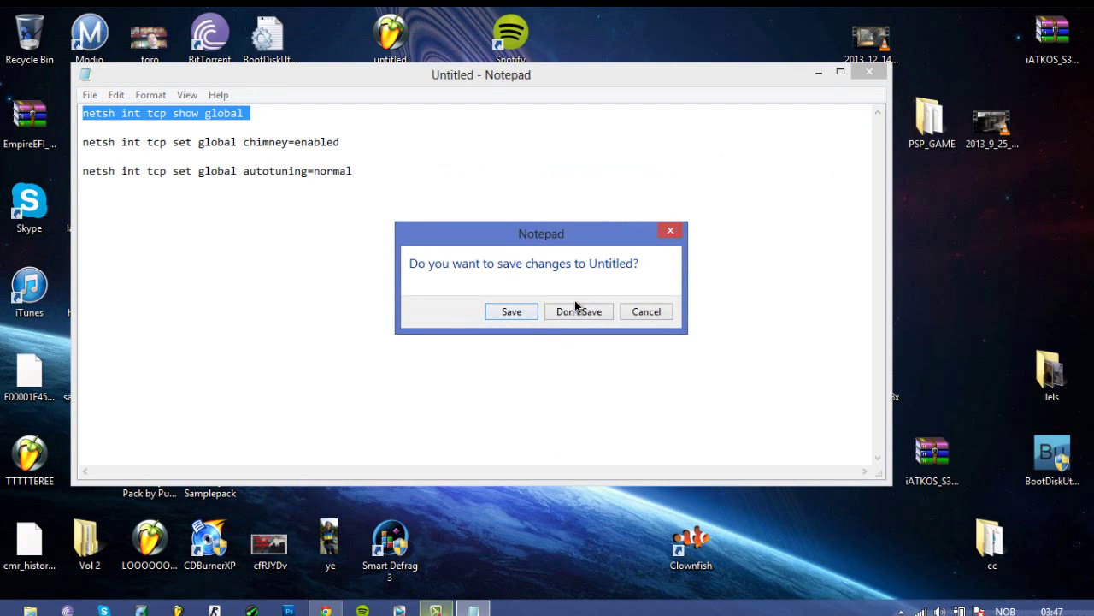
left_click(511, 311)
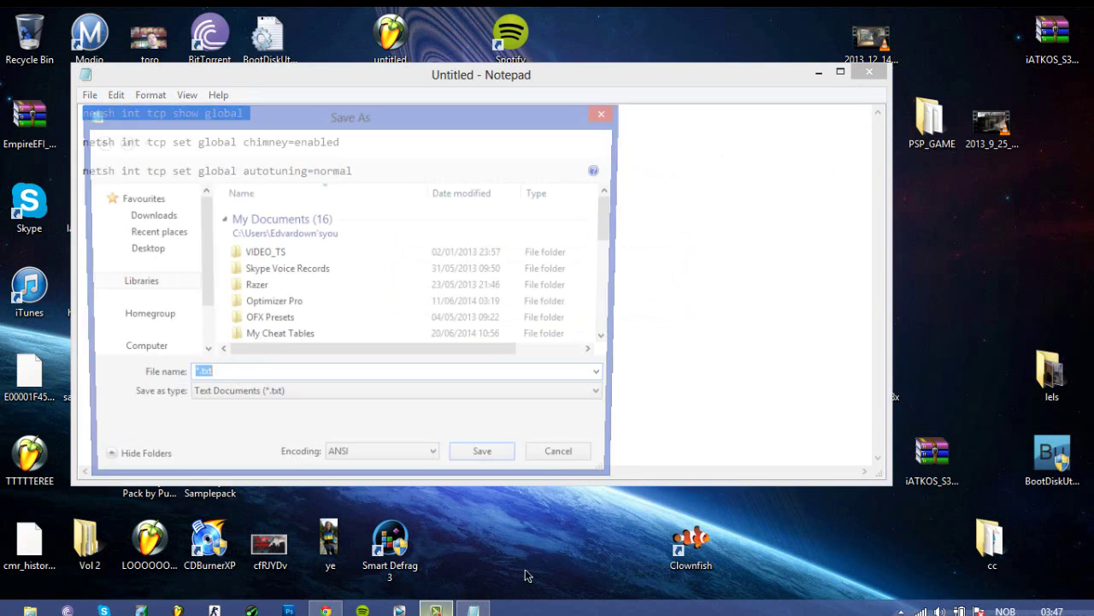
left_click(1017, 539)
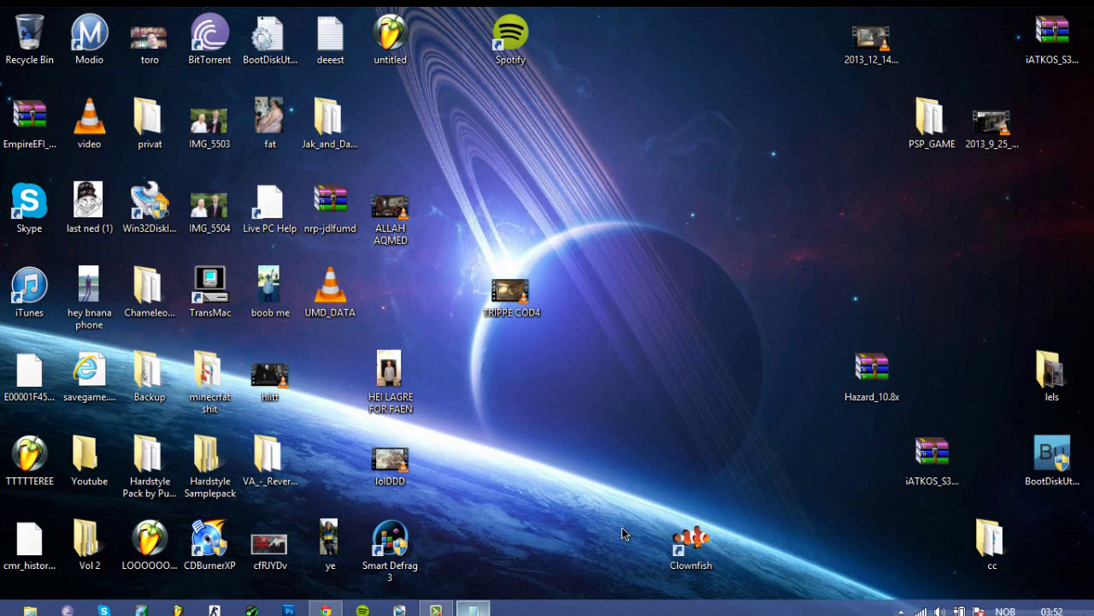
Run gpedit.msc to open the Local Group Policy Editor and maximize its window.
key("super+r")
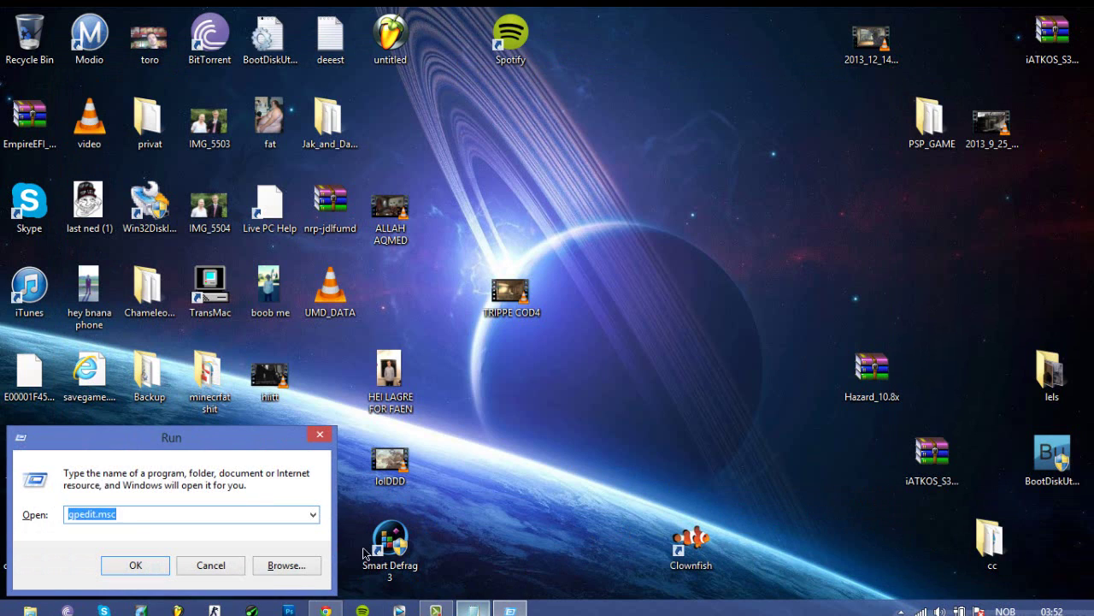
key("BackSpace")
type("gpeditr")
key("BackSpace")
type(".msc")
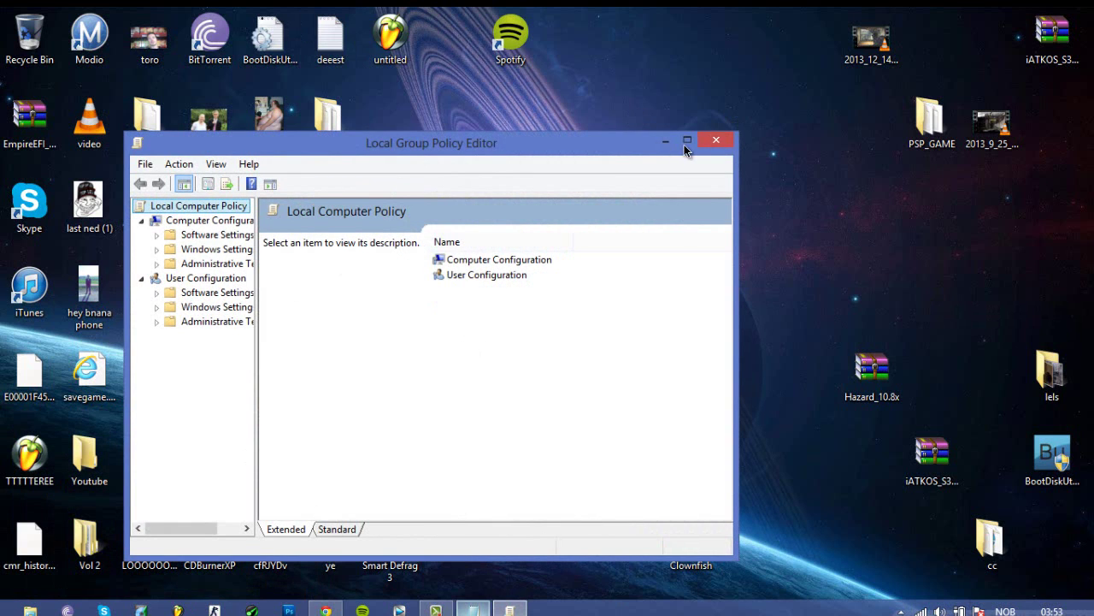
left_click(686, 142)
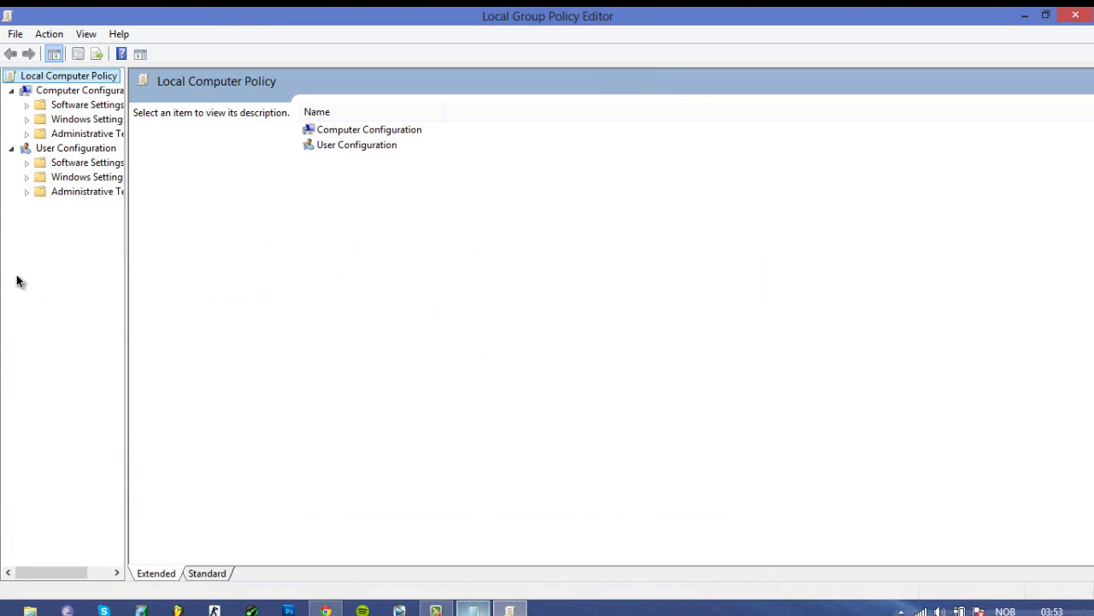
Go to QoS Packet Scheduler under Computer Configuration, Administrative Templates, Network.
double_click(38, 134)
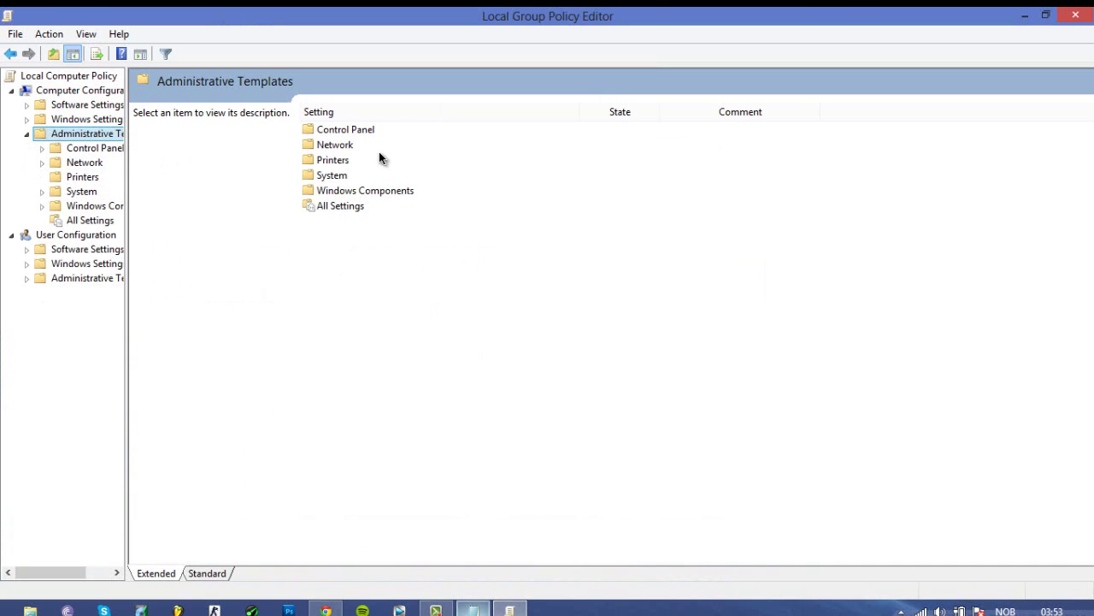
double_click(336, 145)
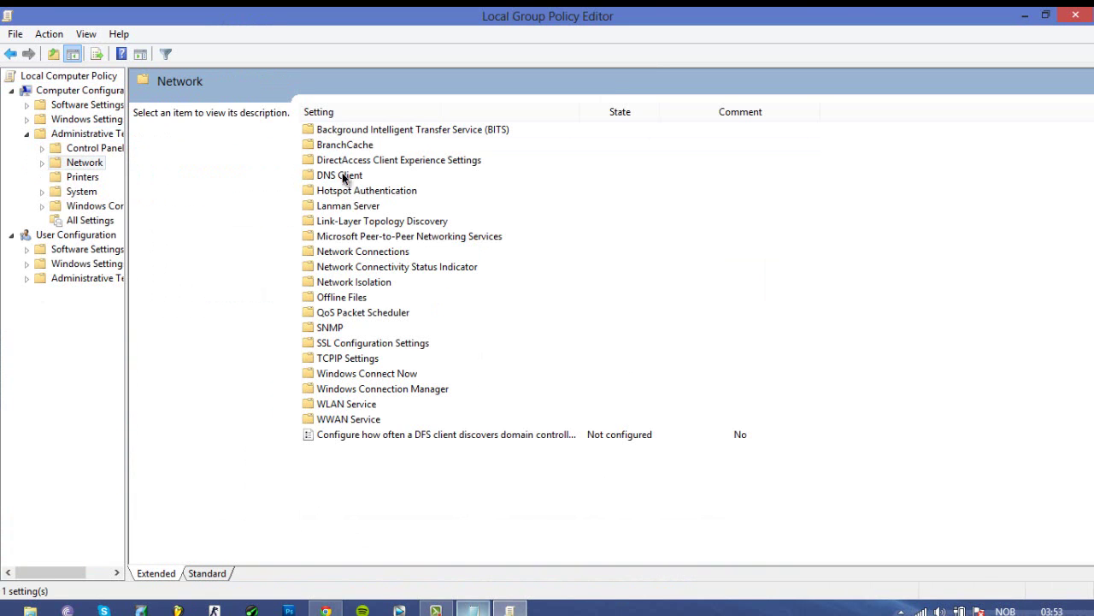
left_click(356, 318)
double_click(356, 318)
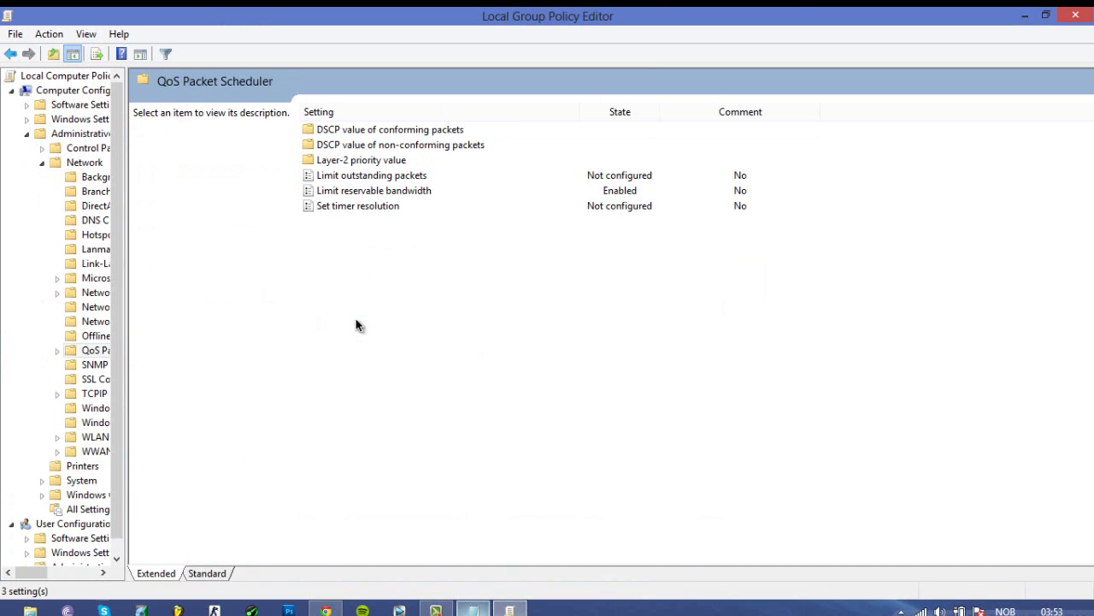
Set the Limit reservable bandwidth policy to Enabled with a bandwidth limit of 0%, accept it, and close the policy editor.
left_click(323, 196)
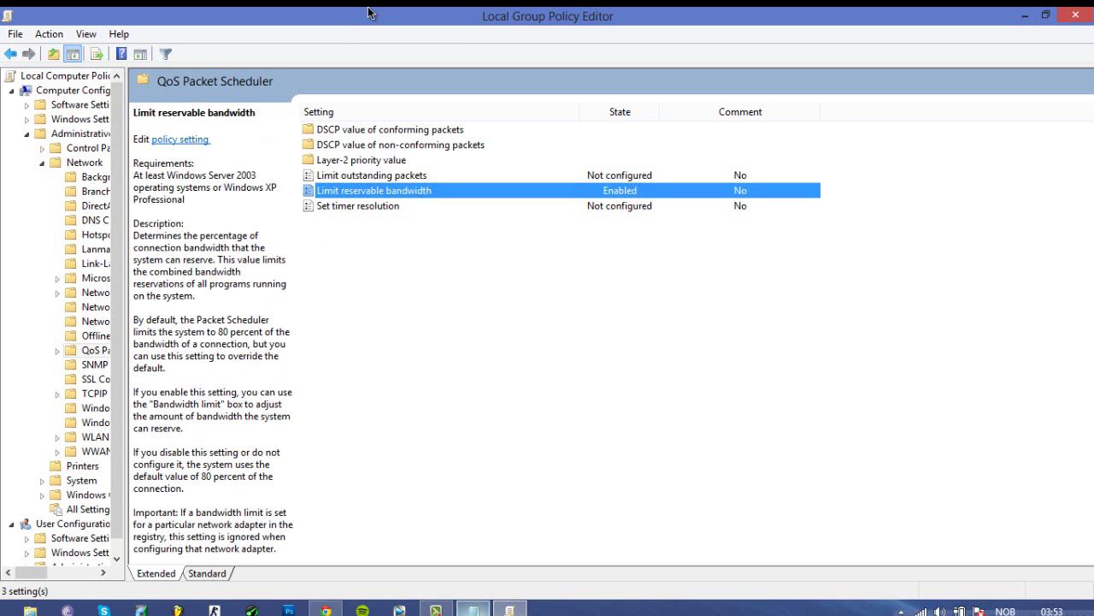
key("Return")
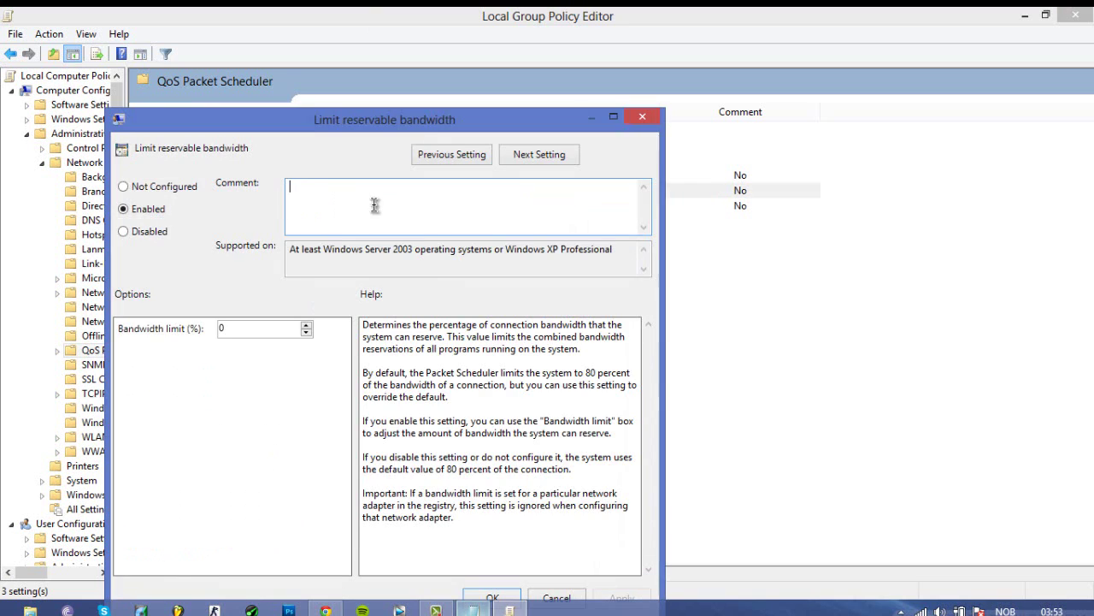
left_click(124, 186)
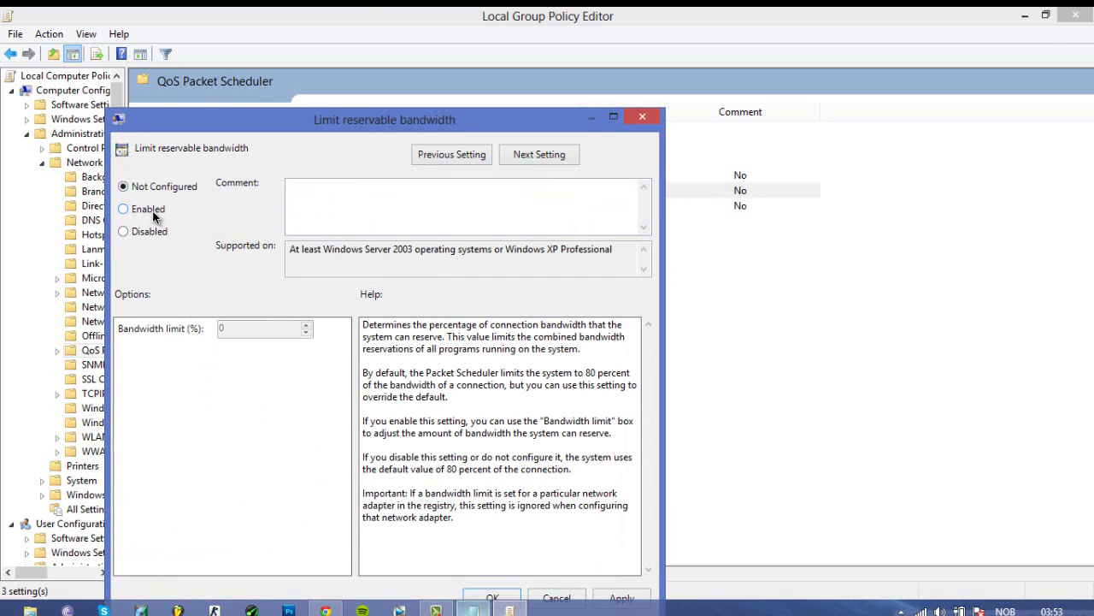
left_click(152, 211)
double_click(237, 329)
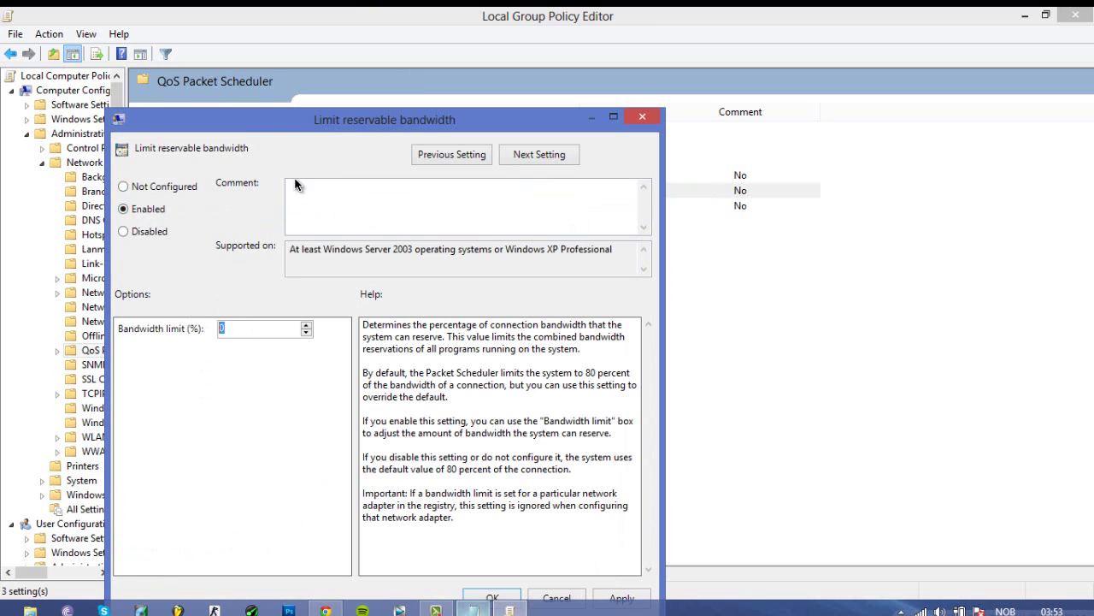
key("super+Up")
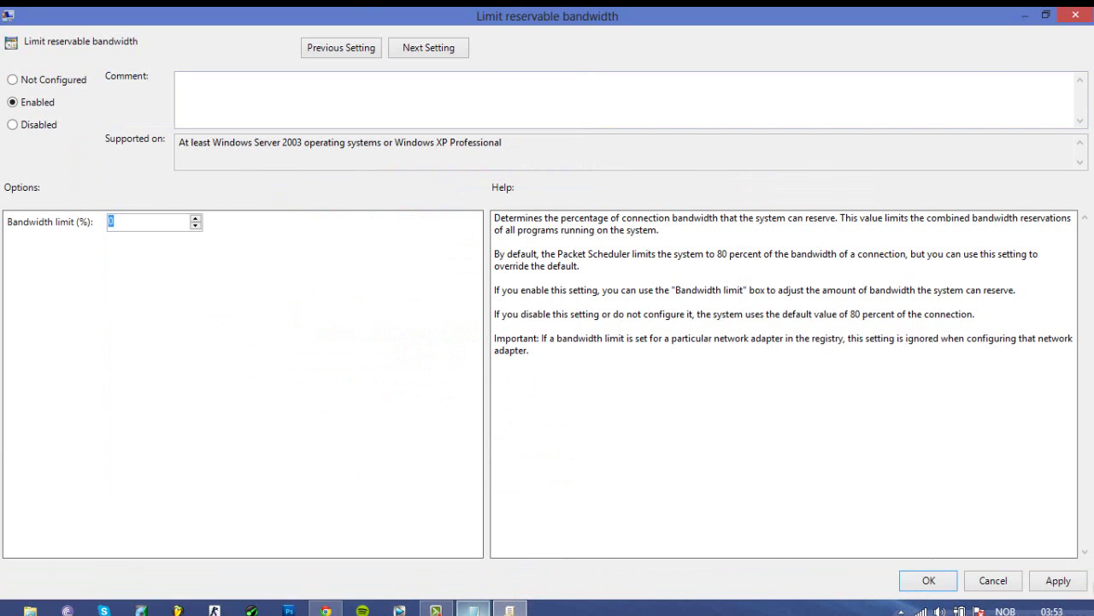
left_click(930, 581)
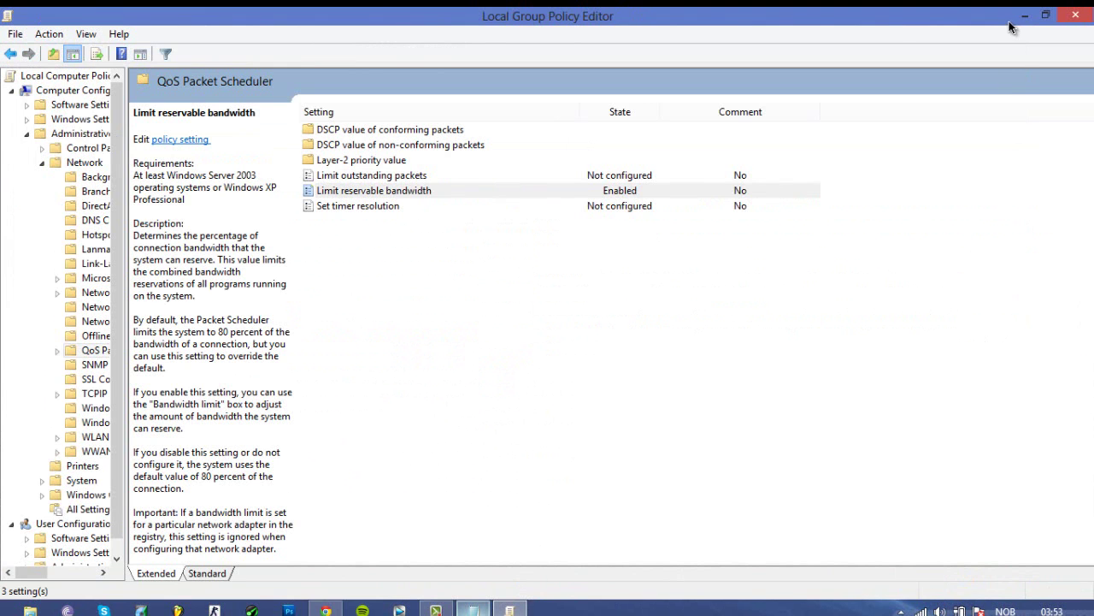
left_click(1077, 11)
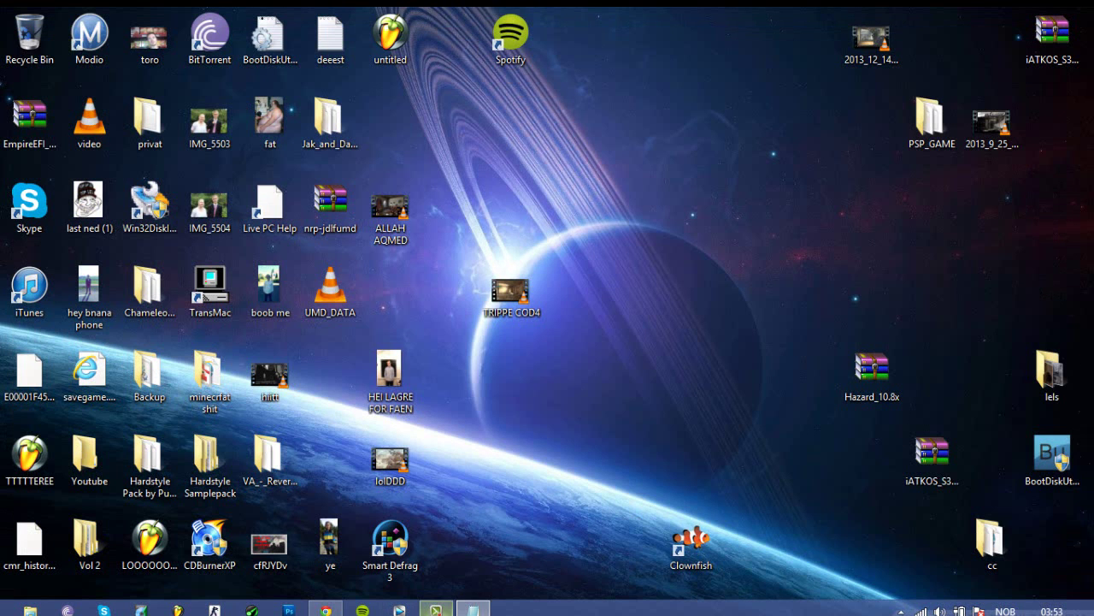
Move the Spotify shortcut beside the upper iATKOS_S3 archive and create a new text document on the desktop.
left_click(472, 609)
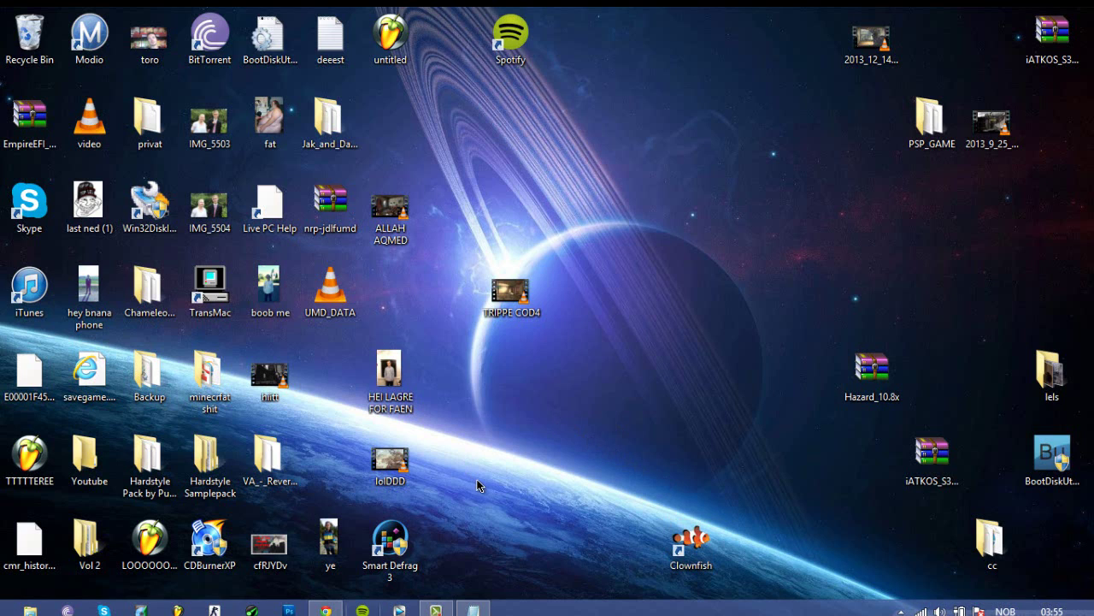
left_click_drag(492, 57, 974, 59)
right_click(627, 211)
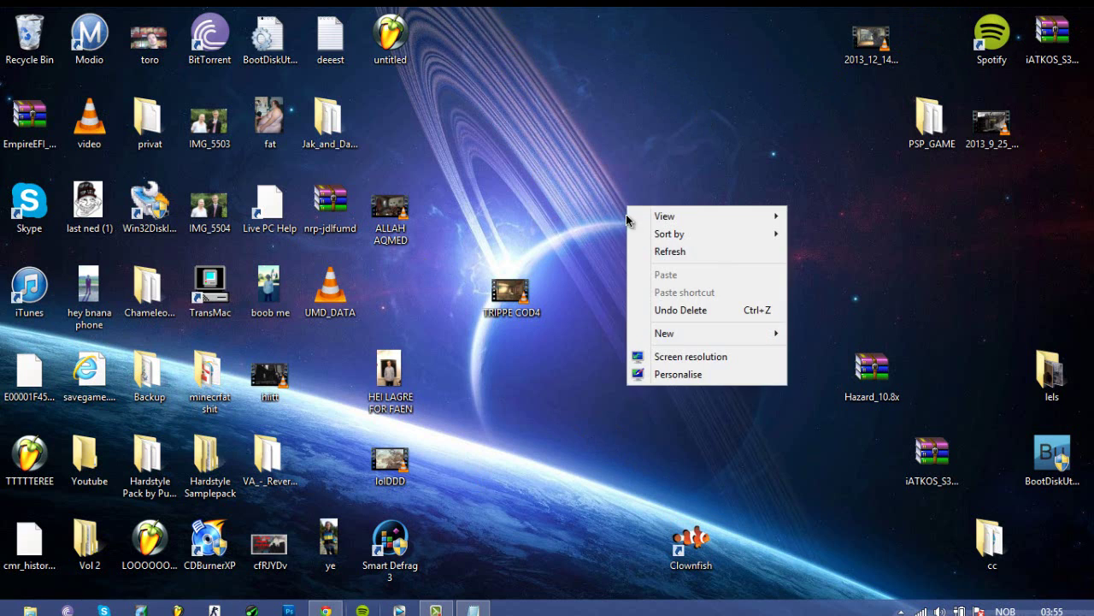
left_click(560, 189)
right_click(559, 190)
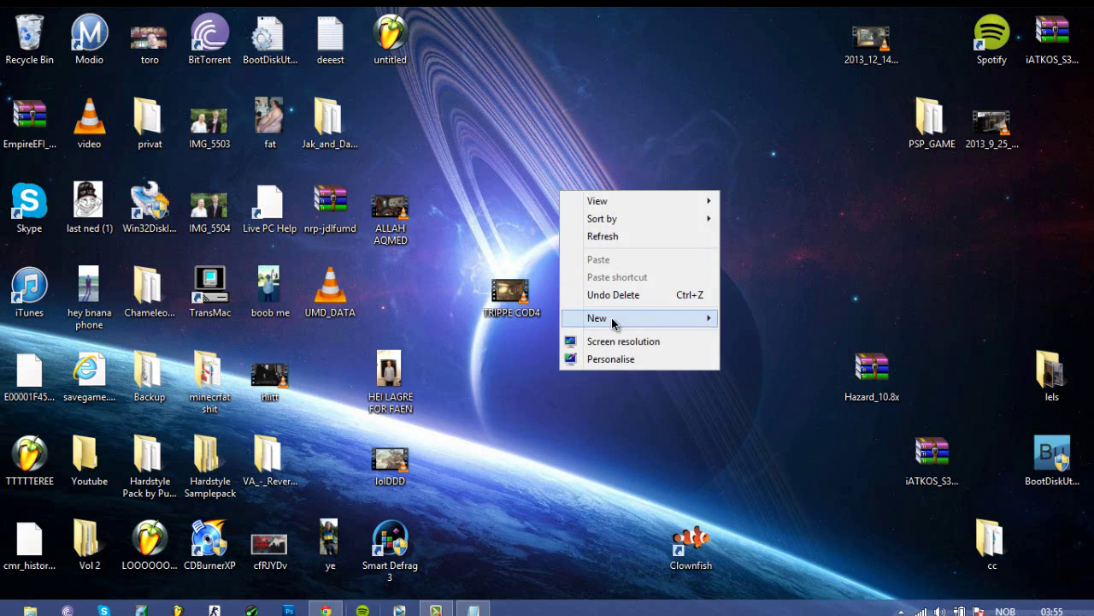
mouse_move(626, 317)
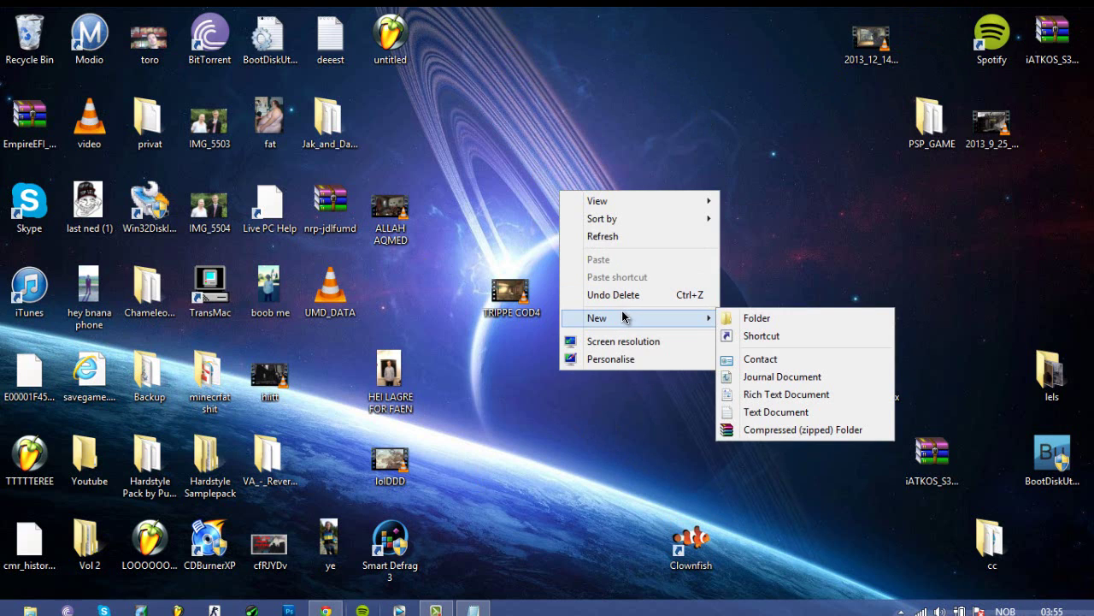
left_click(780, 411)
left_click(586, 213)
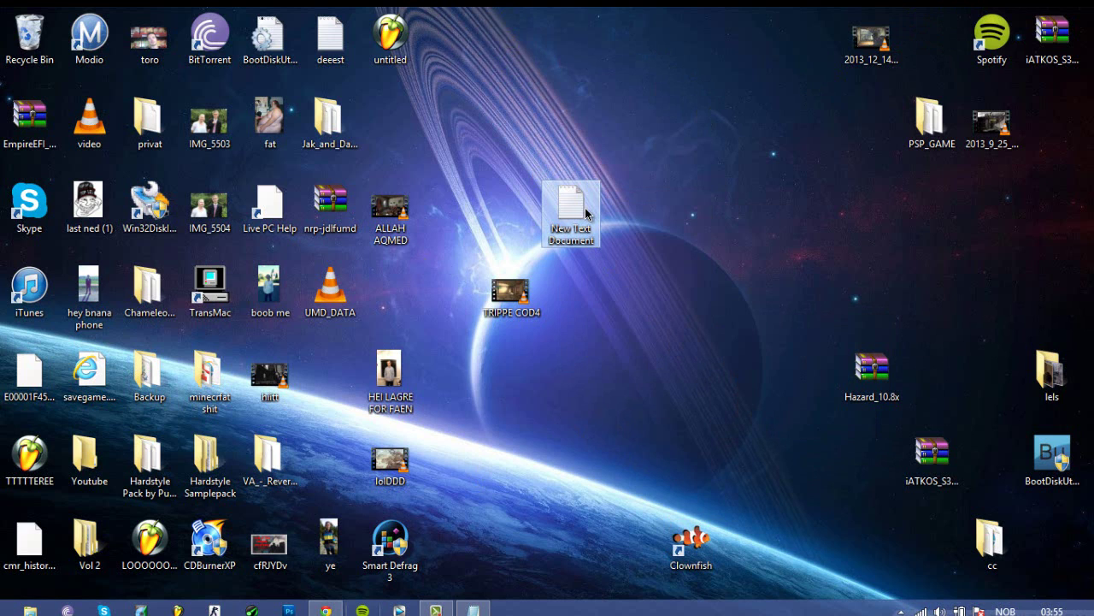
Open the new text document and paste the copied REGEDIT4 block of Tcpip\Parameters values into it.
double_click(585, 213)
right_click(381, 151)
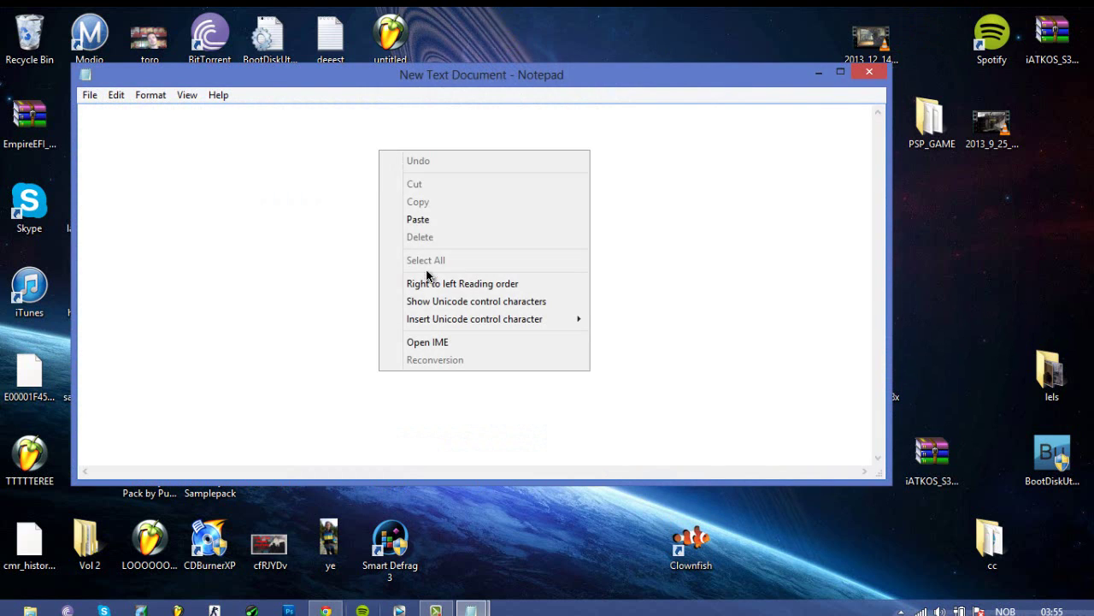
left_click(406, 224)
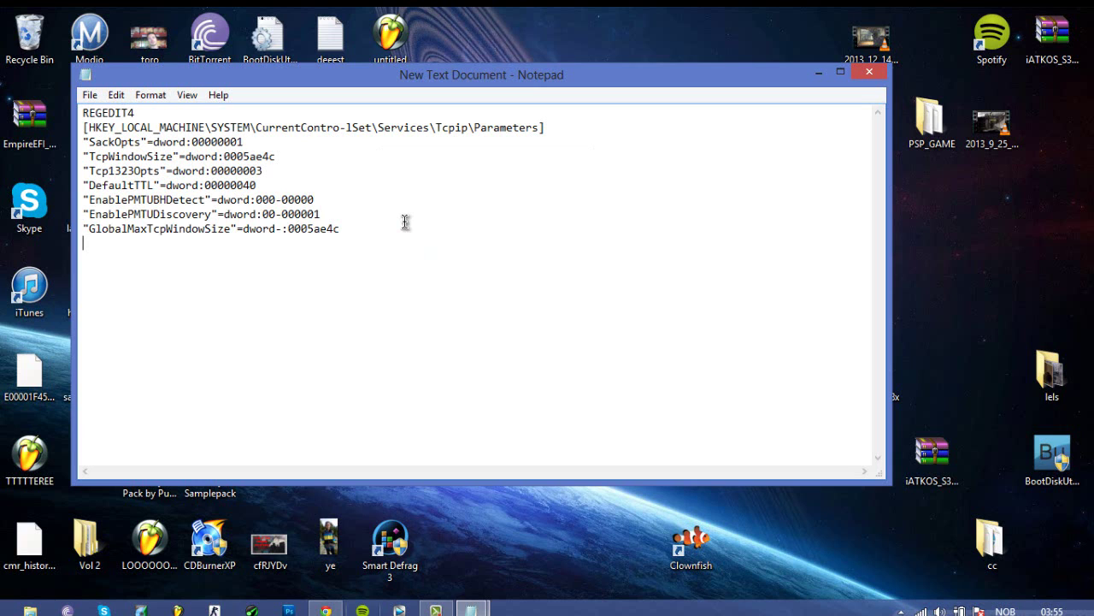
Save the text document under the name .reg on the Desktop and close it.
left_click(90, 96)
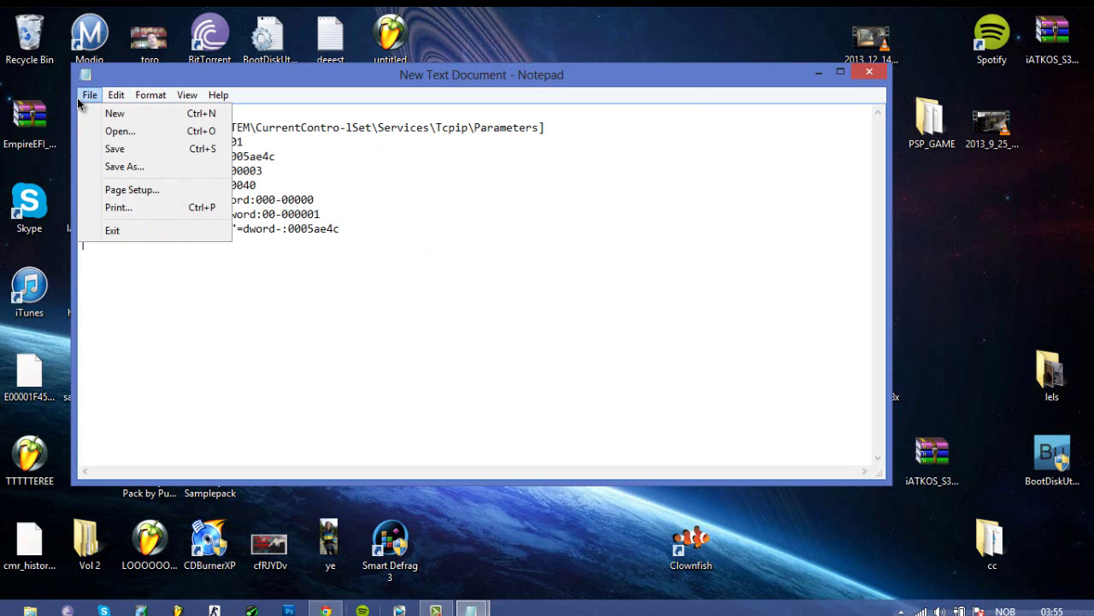
left_click(129, 166)
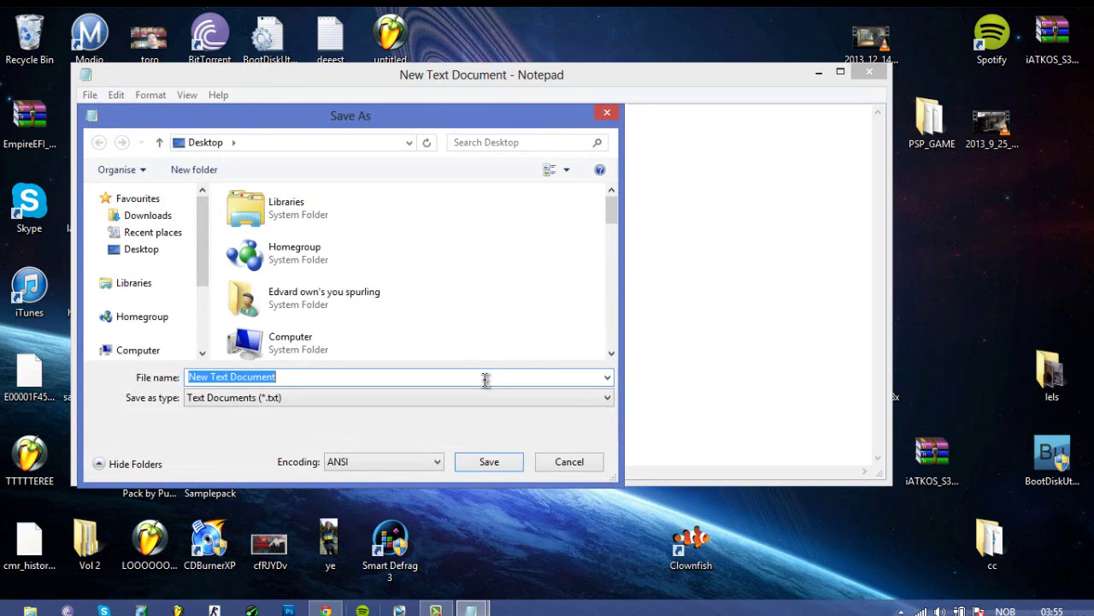
key("BackSpace")
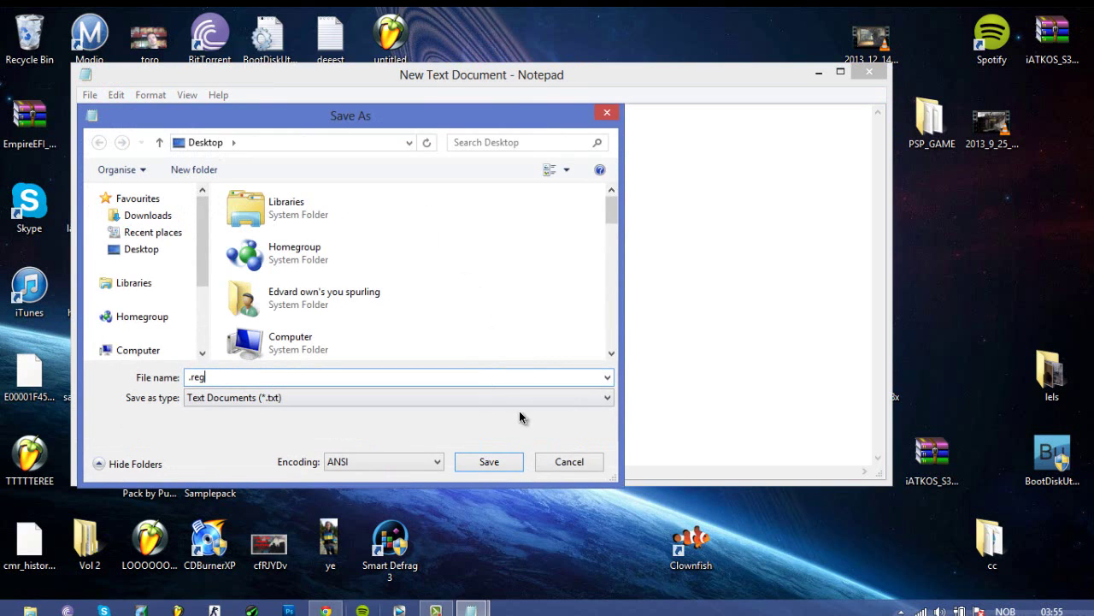
left_click(142, 253)
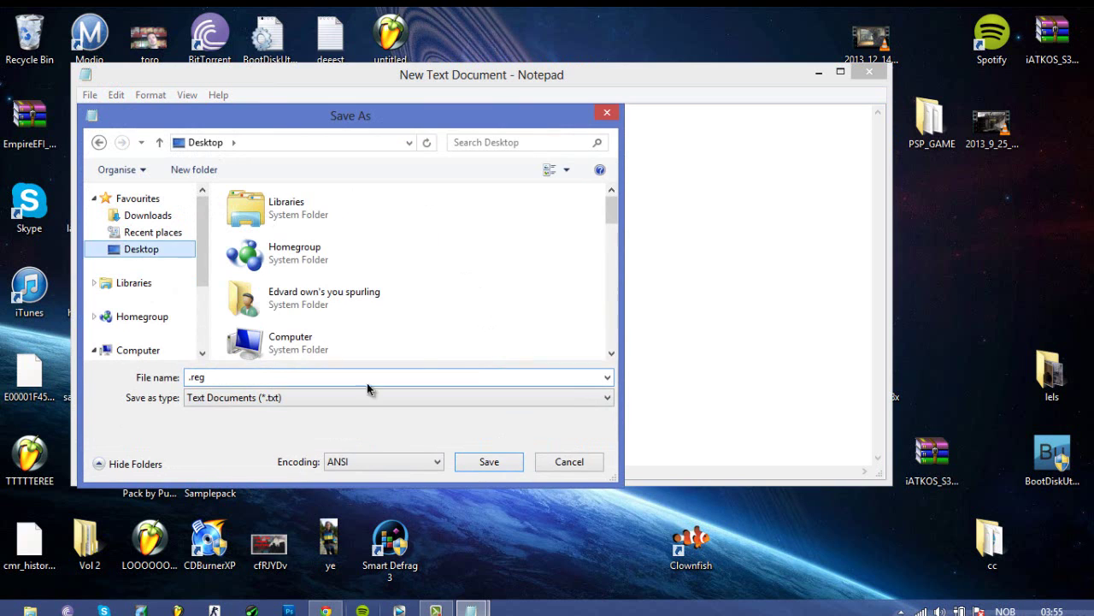
left_click(511, 460)
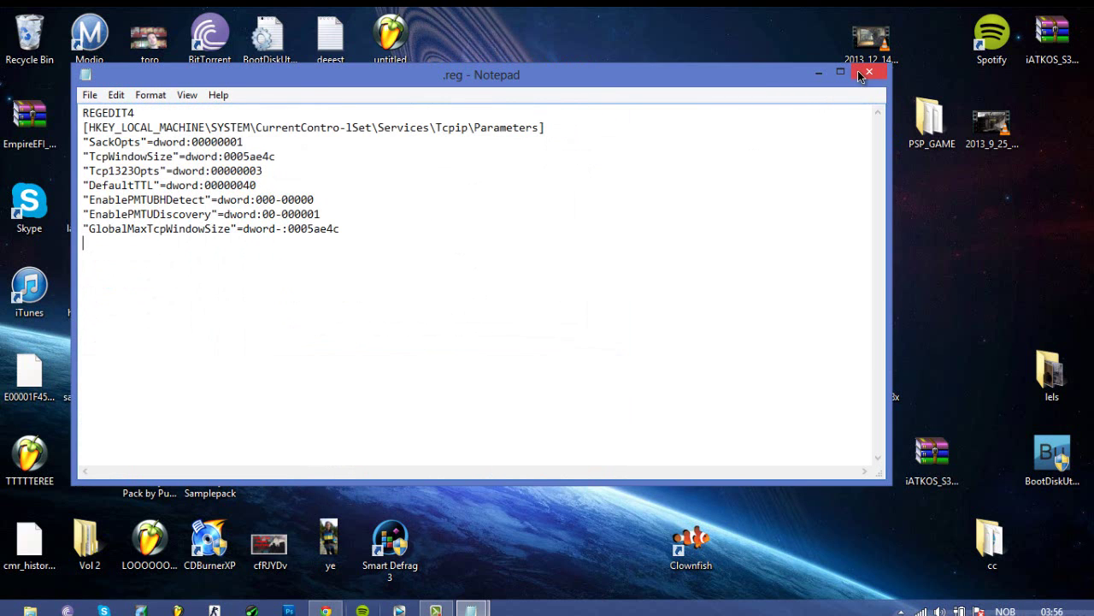
left_click(862, 76)
Move the .reg file beside the New Text Document on the desktop, merge it into the registry, and dismiss the confirmation.
left_click_drag(338, 374, 507, 214)
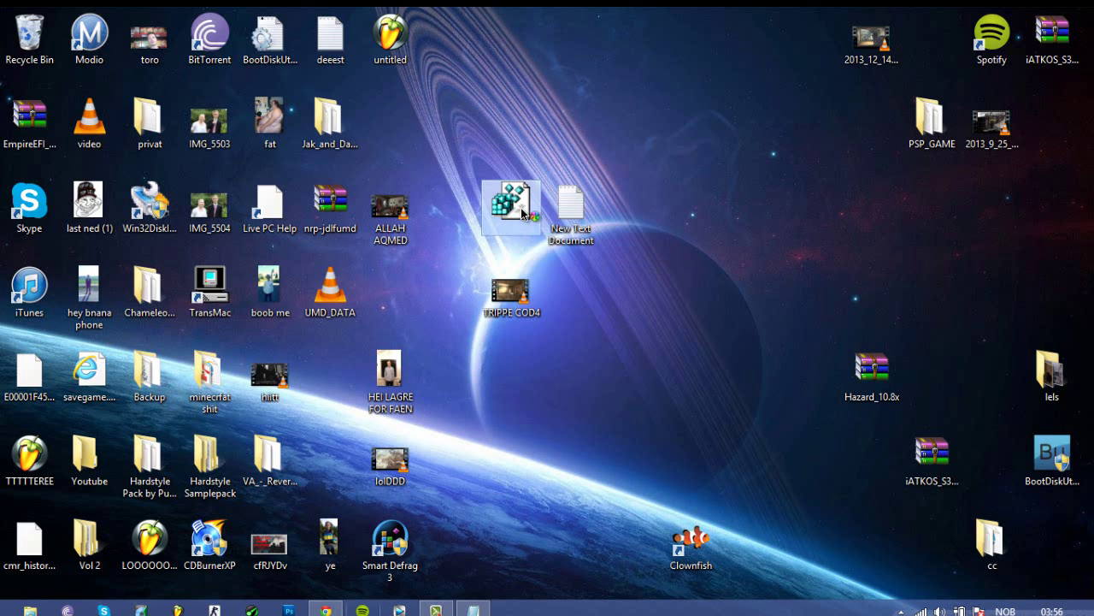
double_click(521, 211)
left_click_drag(466, 218, 471, 151)
left_click(652, 259)
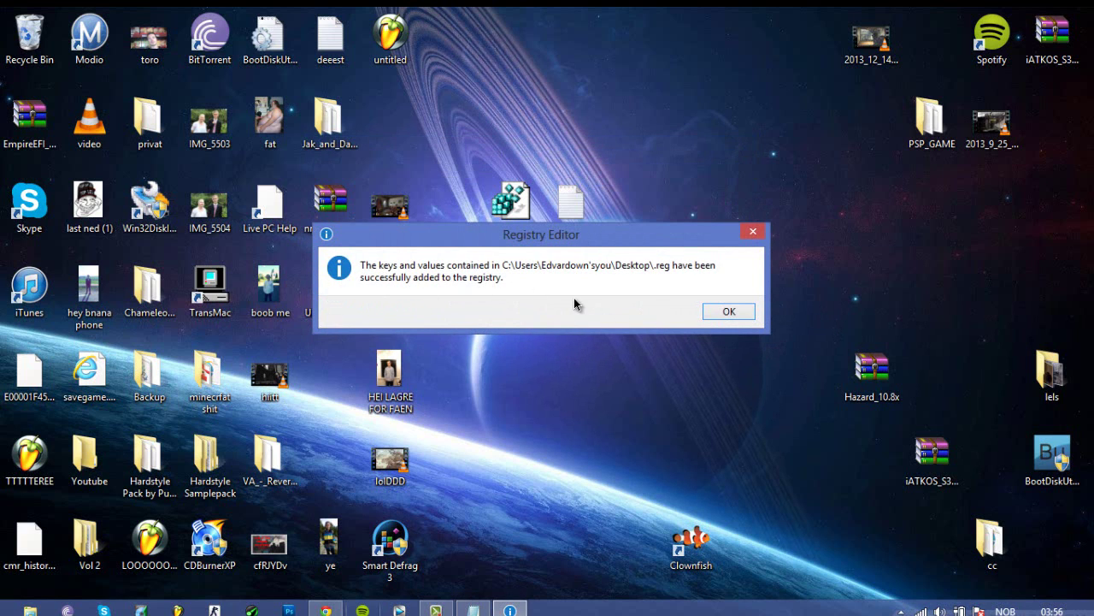
left_click(730, 312)
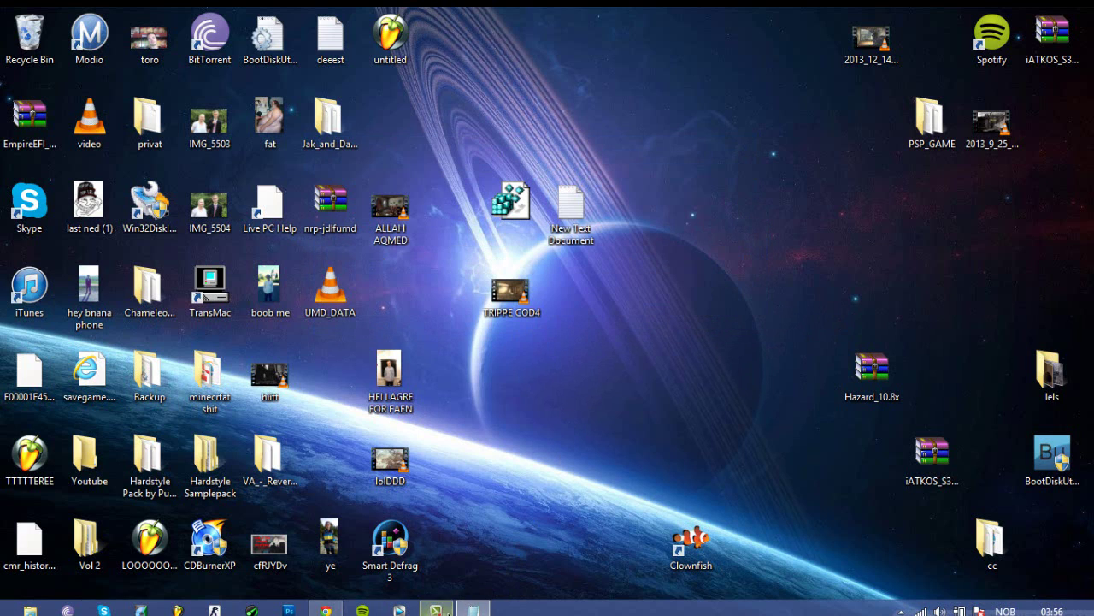
left_click(436, 608)
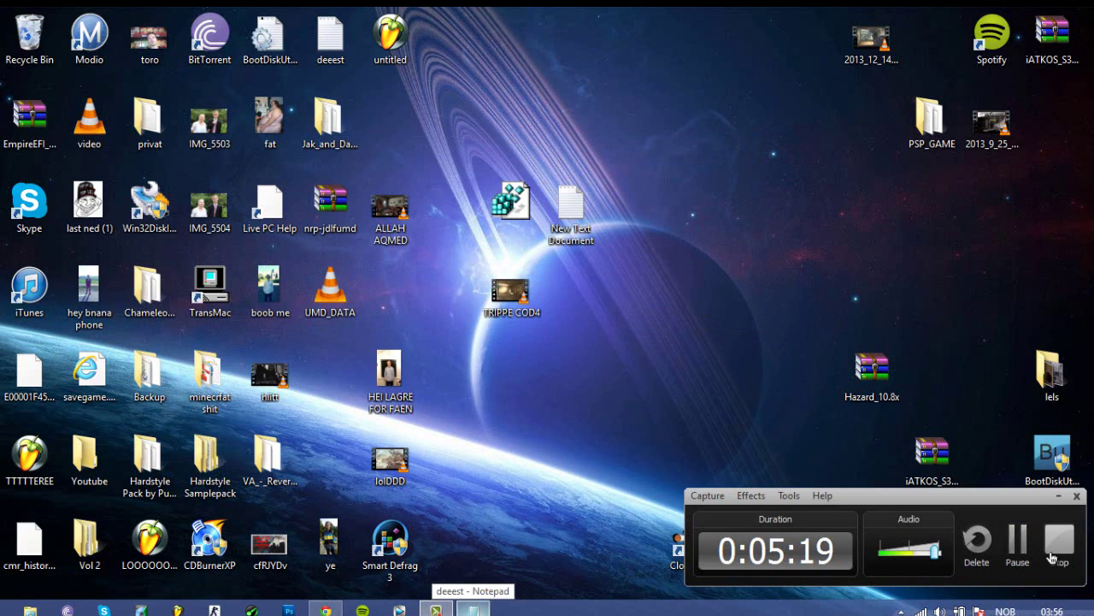